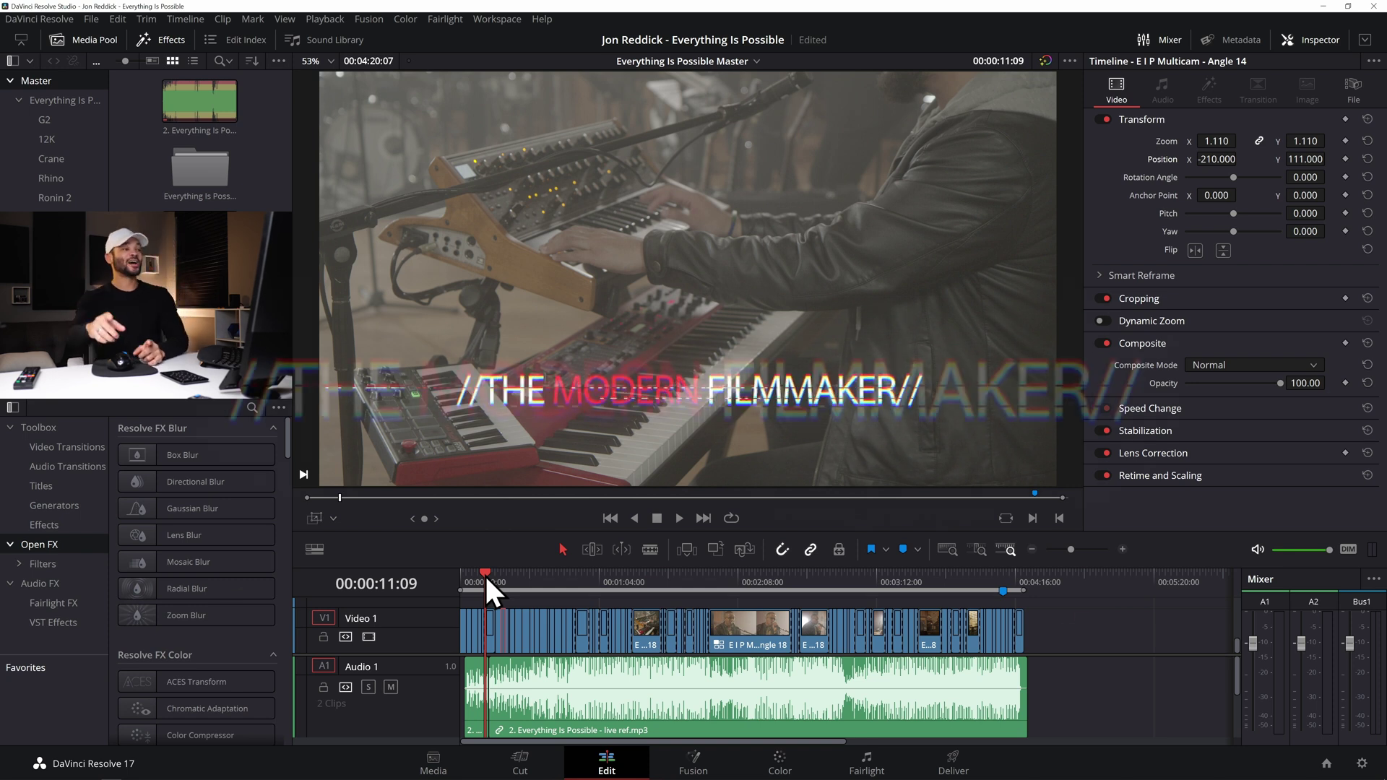
# Play the timeline, then stop it at 00:00:16:07 on the singer with arms outstretched.
pyautogui.press('space')
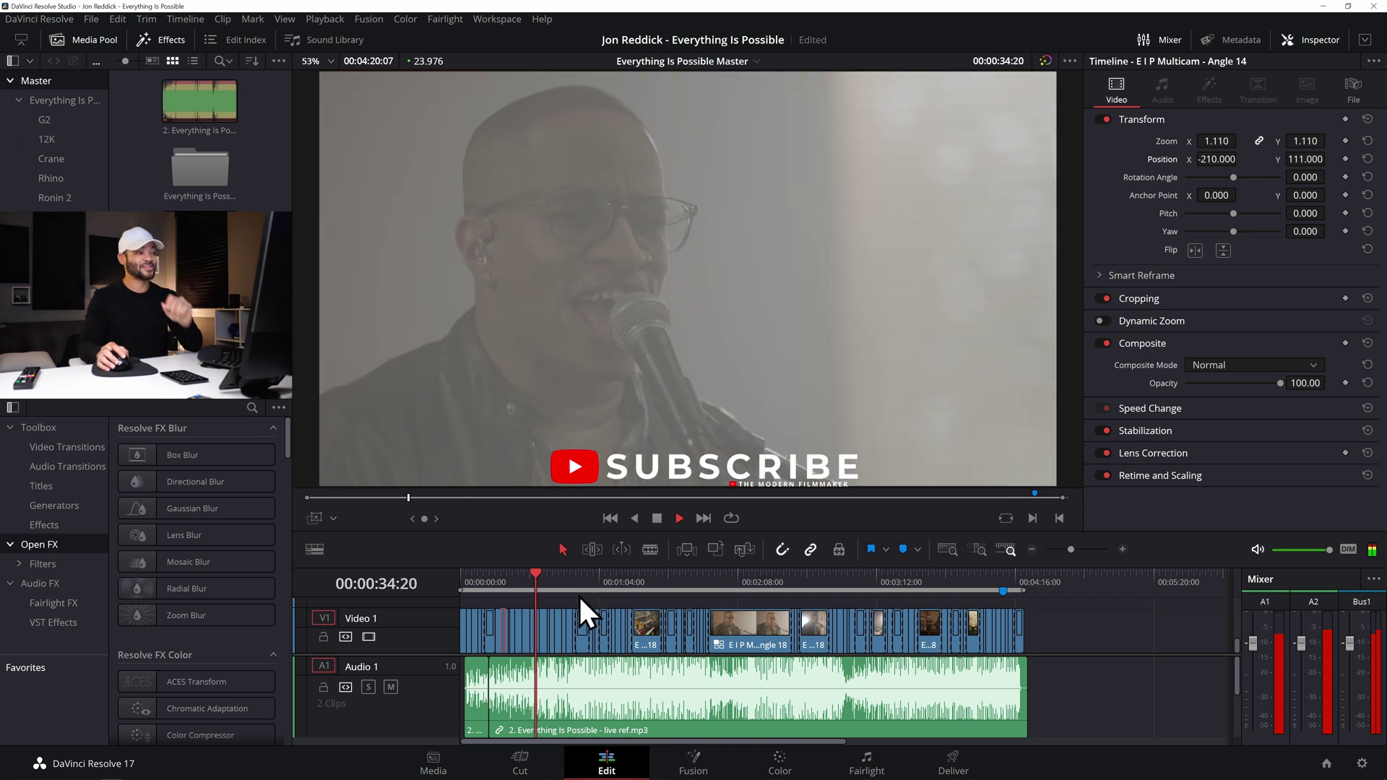
pyautogui.click(497, 575)
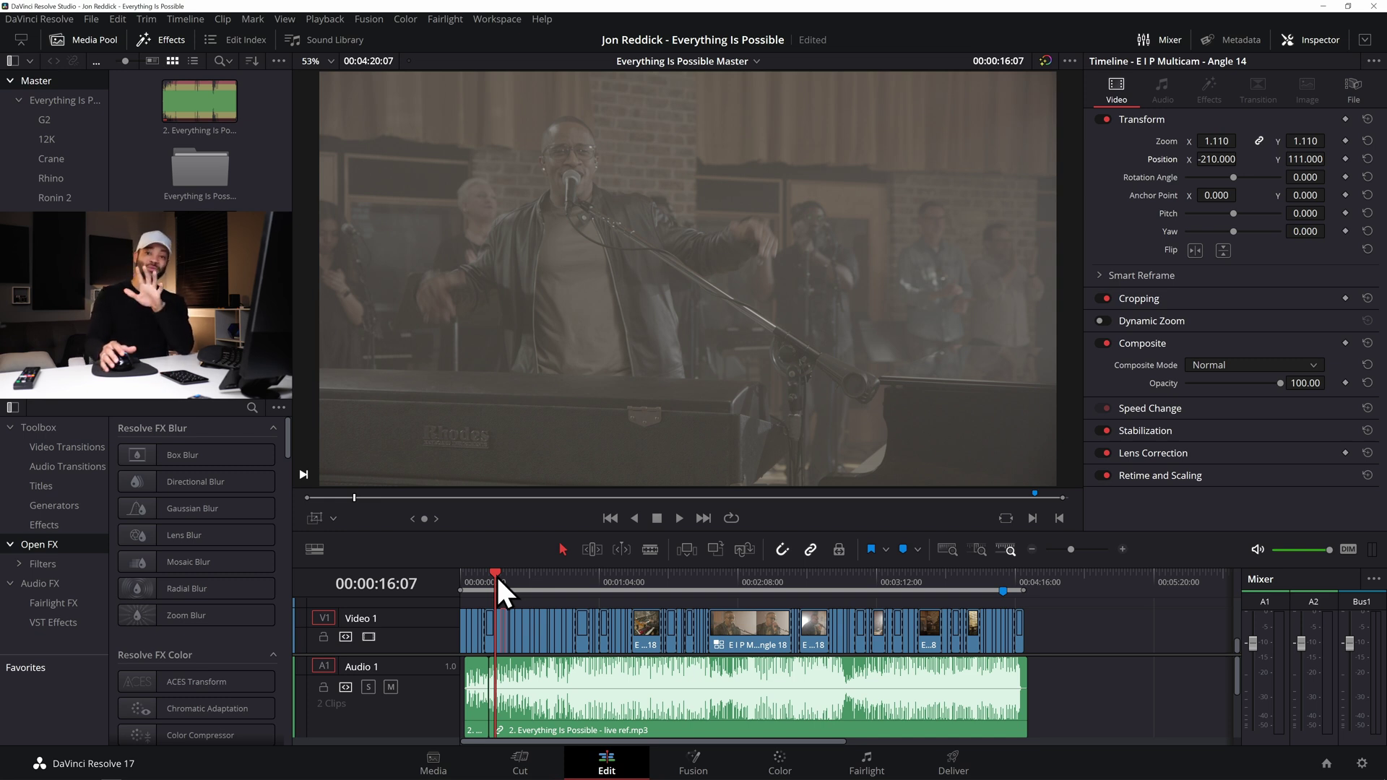
pyautogui.click(82, 16)
# Switch color science to DaVinci YRGB Color Managed with SDR and SDR Rec.709 output, and save.
pyautogui.click(156, 296)
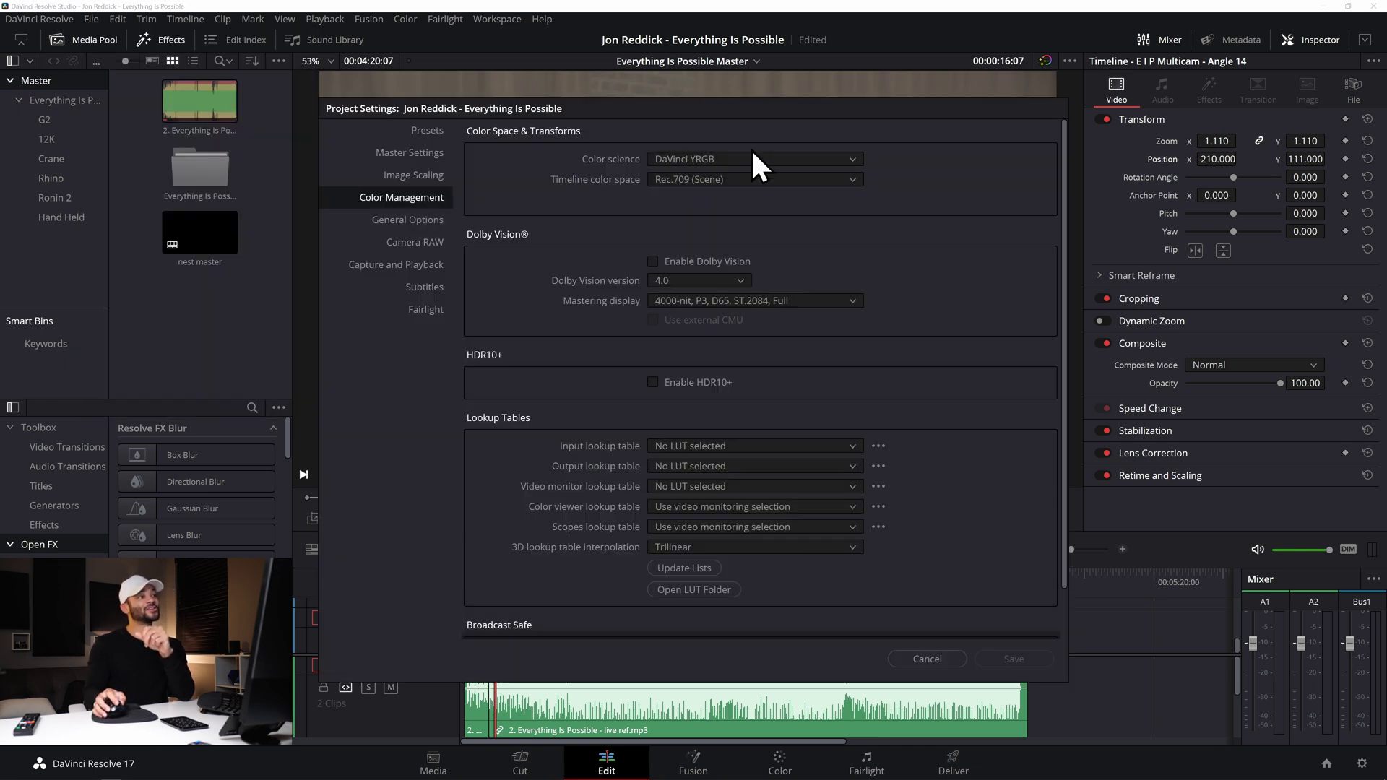
pyautogui.click(733, 159)
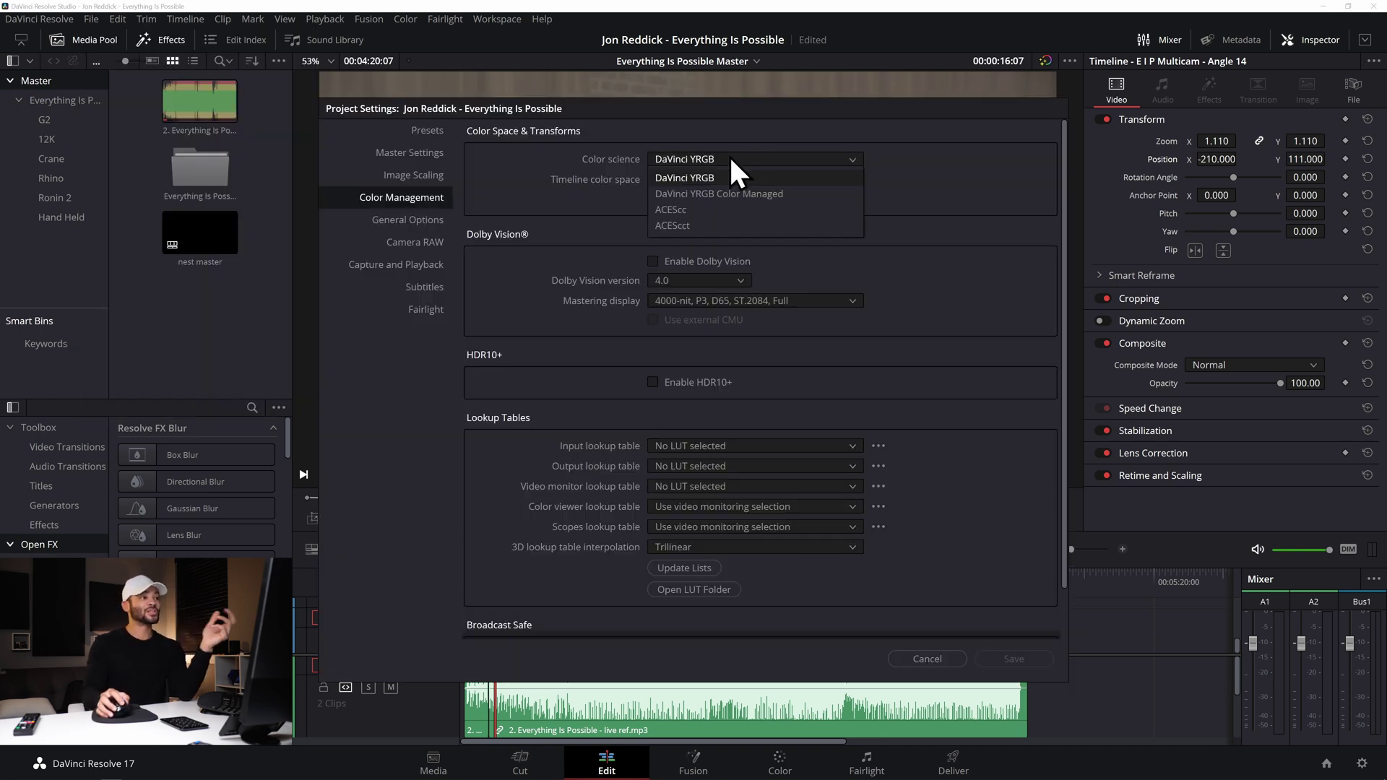
pyautogui.click(732, 172)
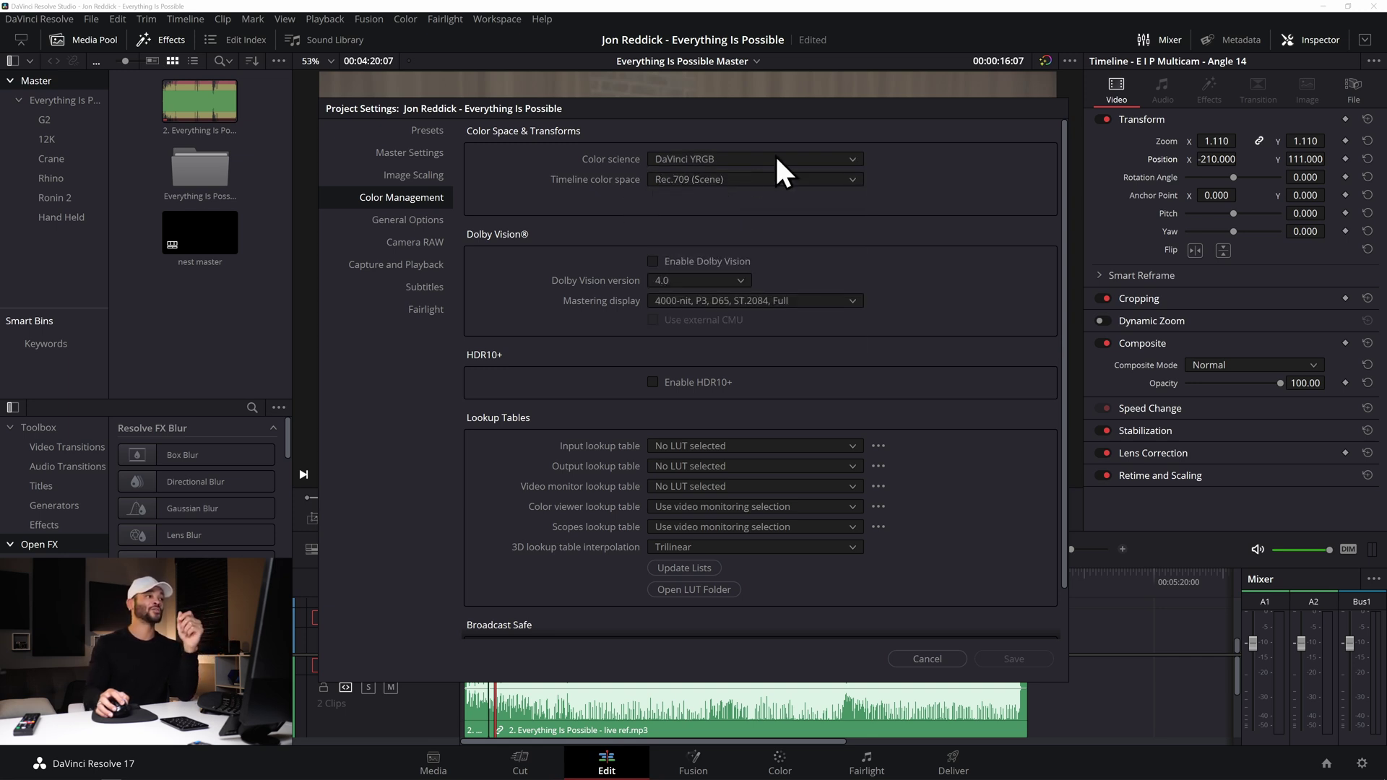
pyautogui.click(739, 159)
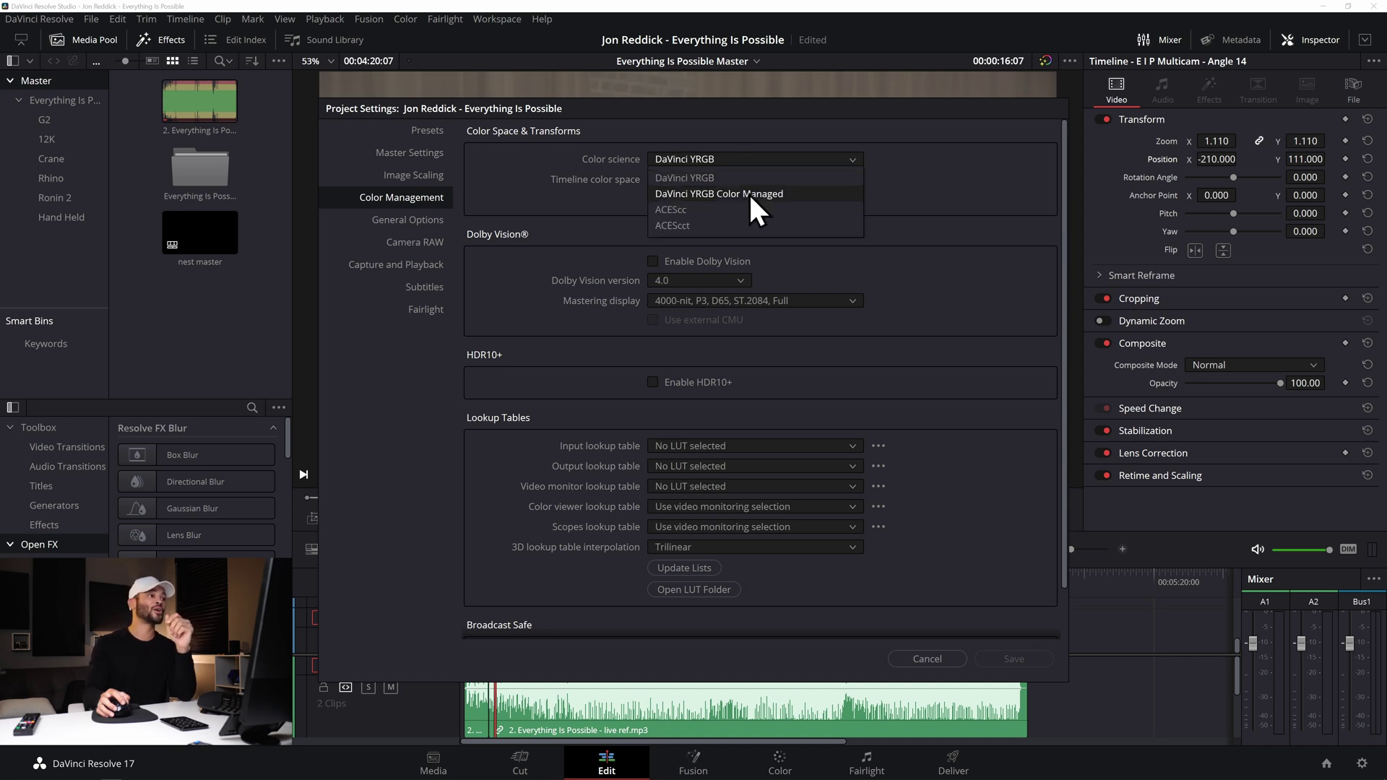
pyautogui.click(748, 192)
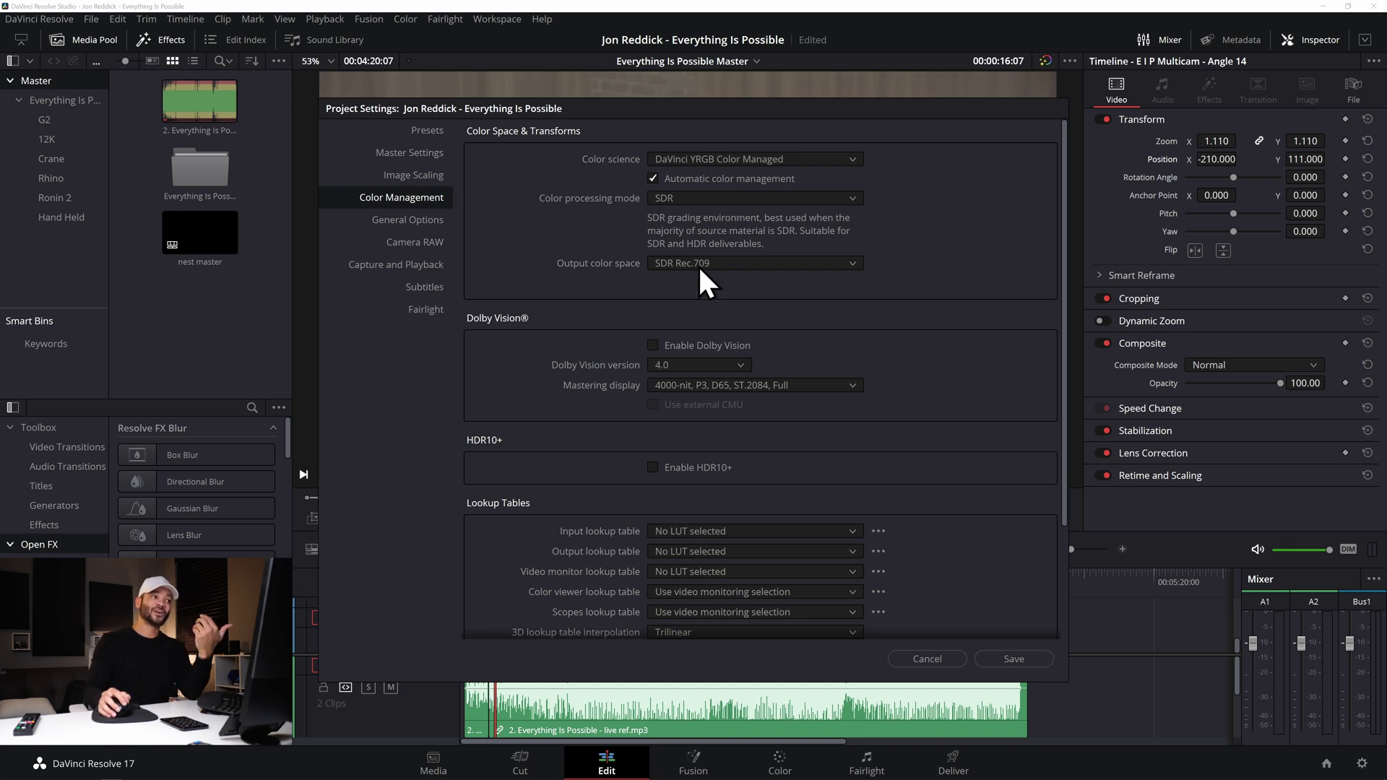
pyautogui.click(749, 197)
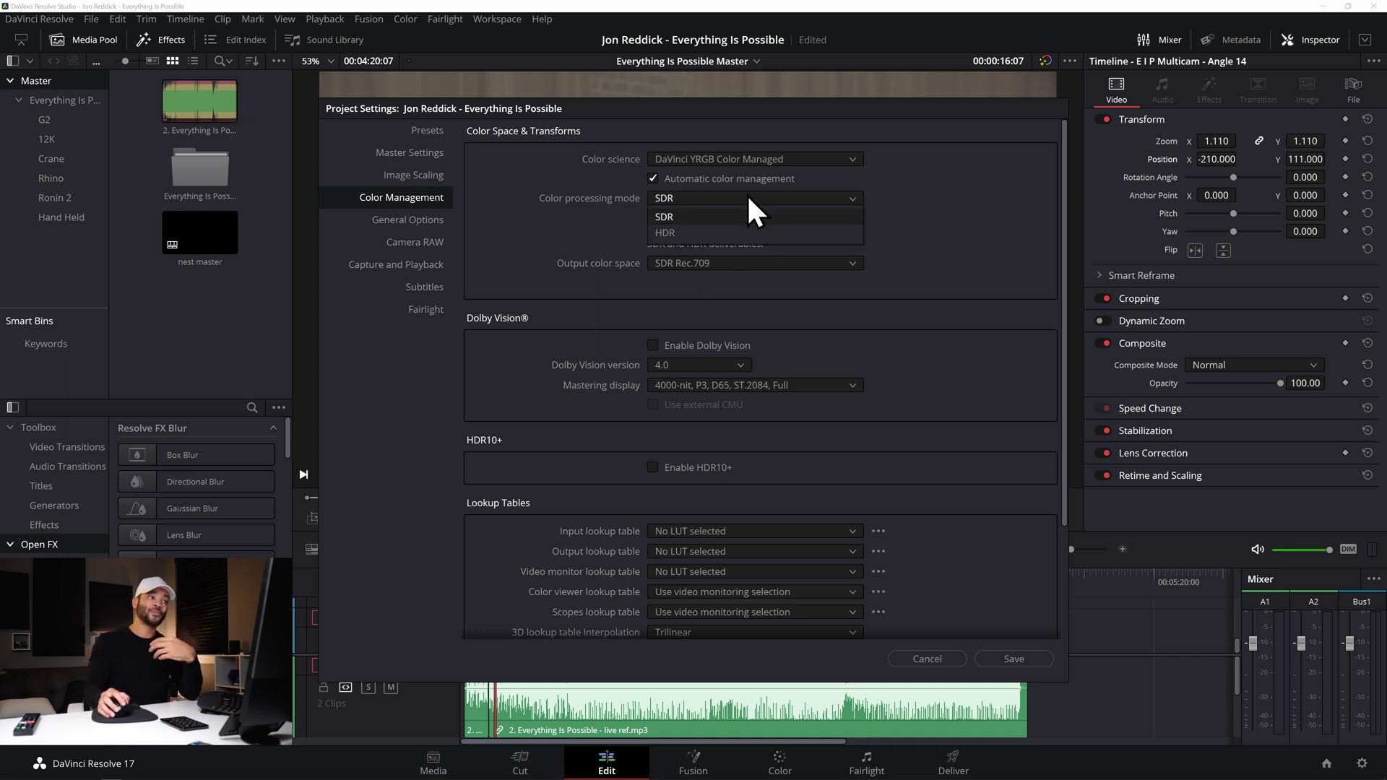
pyautogui.click(701, 218)
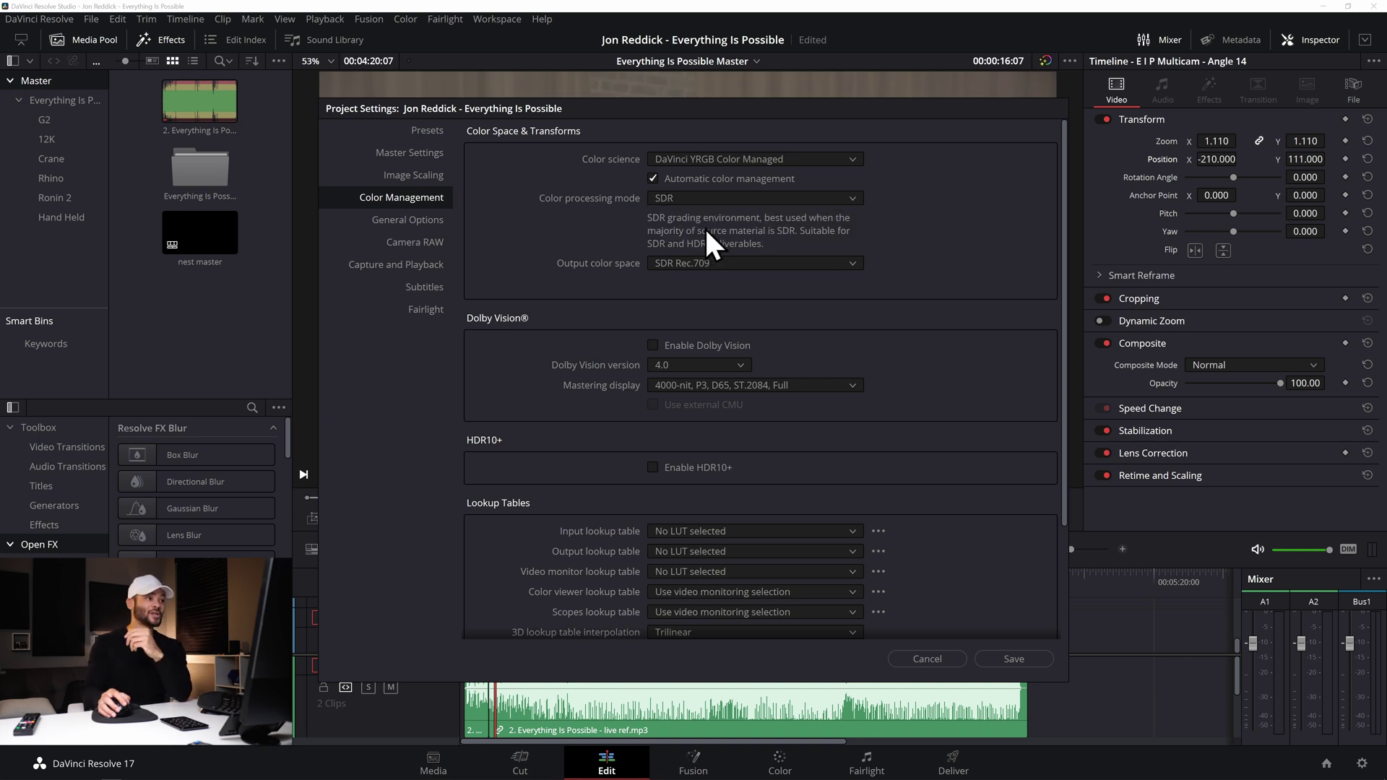
pyautogui.click(716, 265)
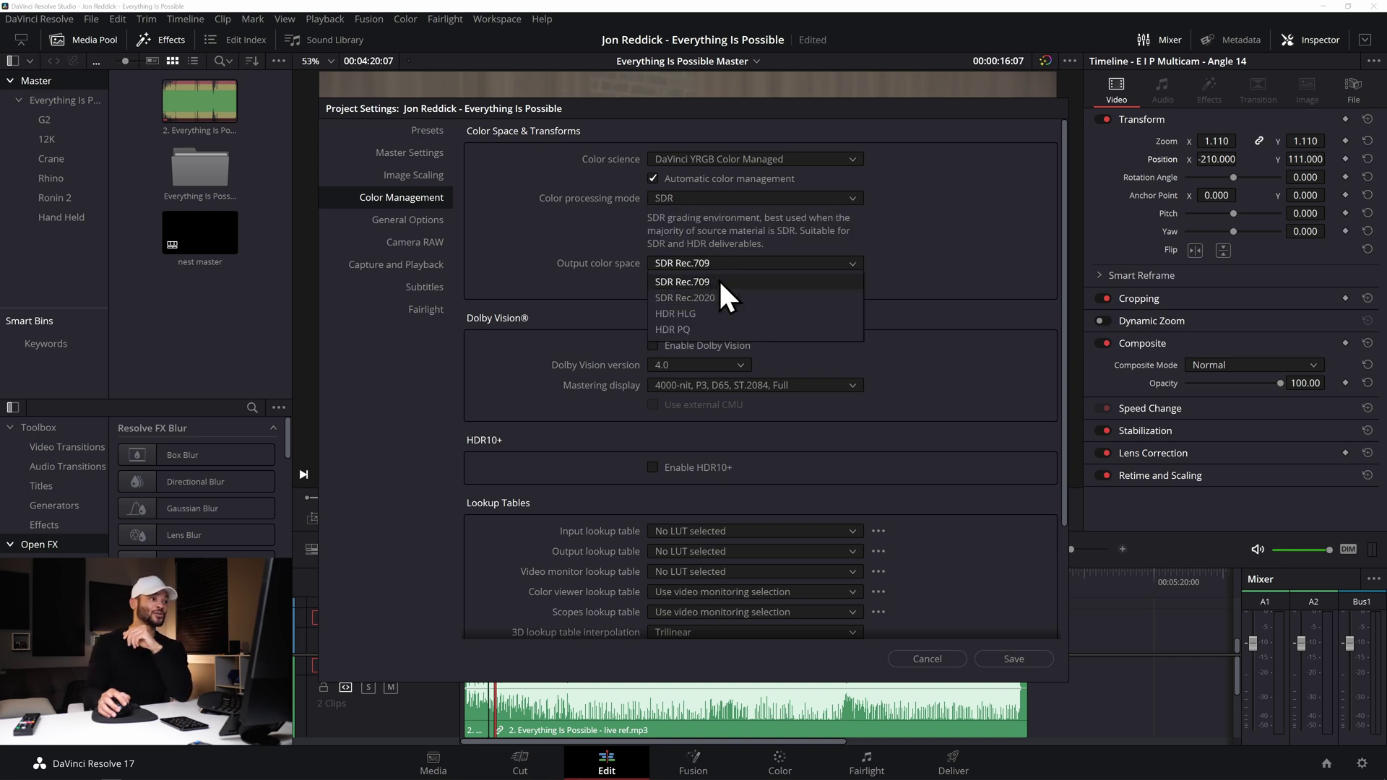
pyautogui.click(720, 282)
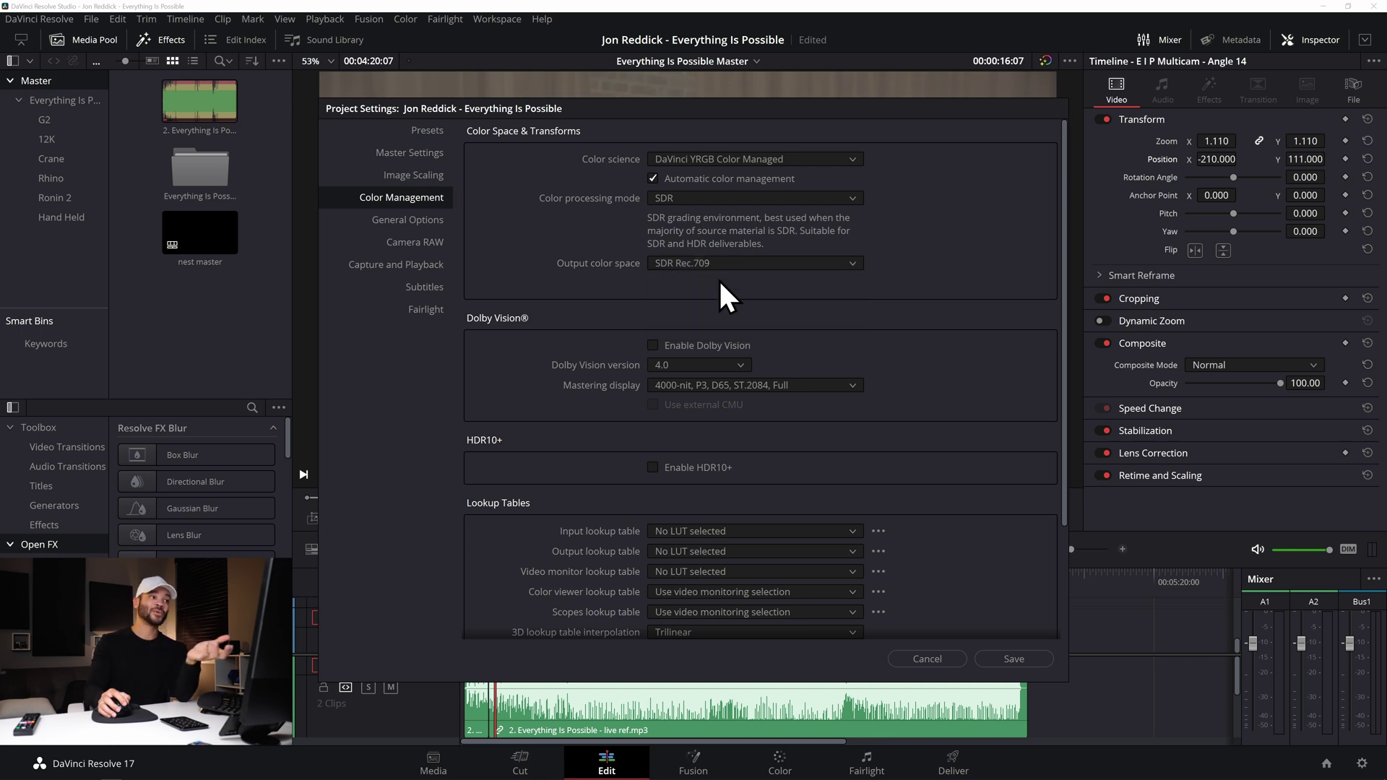
pyautogui.click(1012, 661)
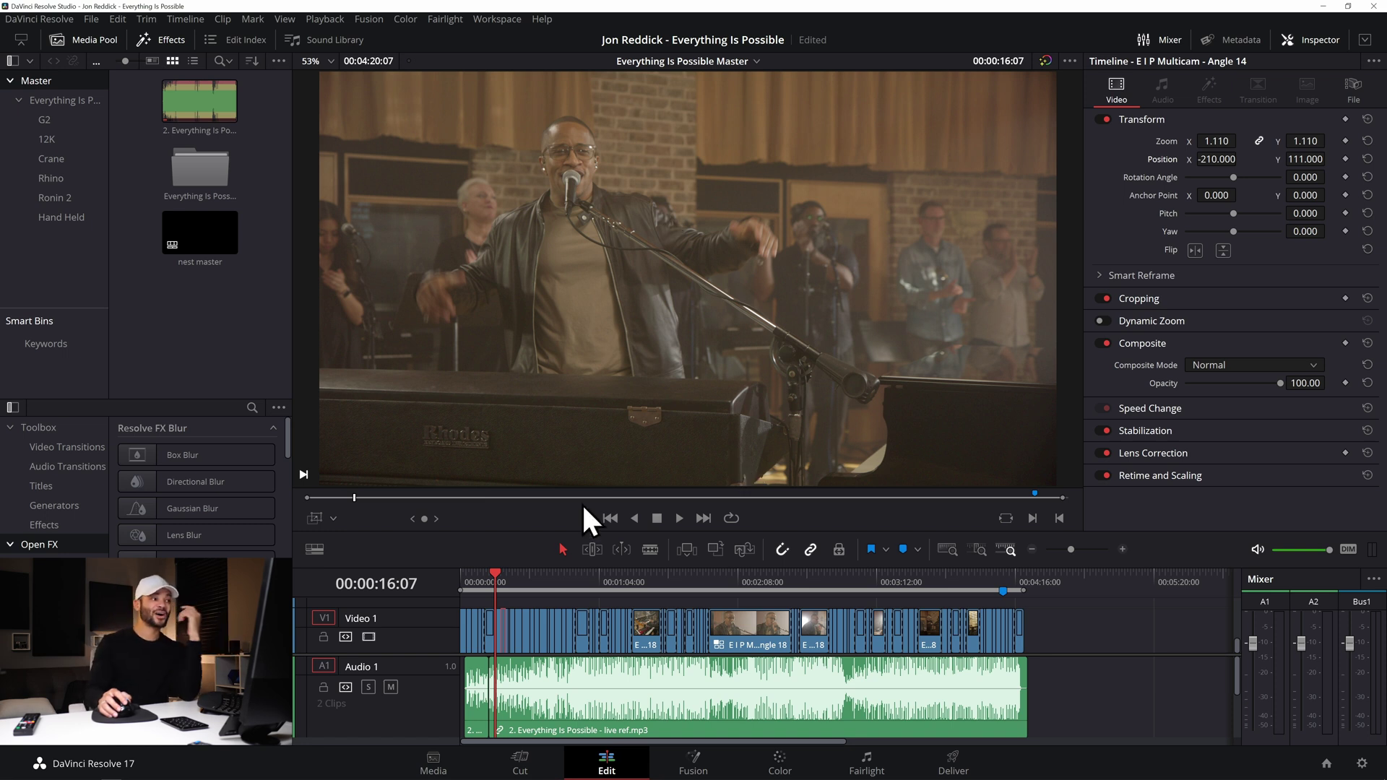
# Scrub to 00:01:40:03 and revert color science to plain DaVinci YRGB, saving the settings.
pyautogui.moveTo(517, 582); pyautogui.dragTo(674, 588)
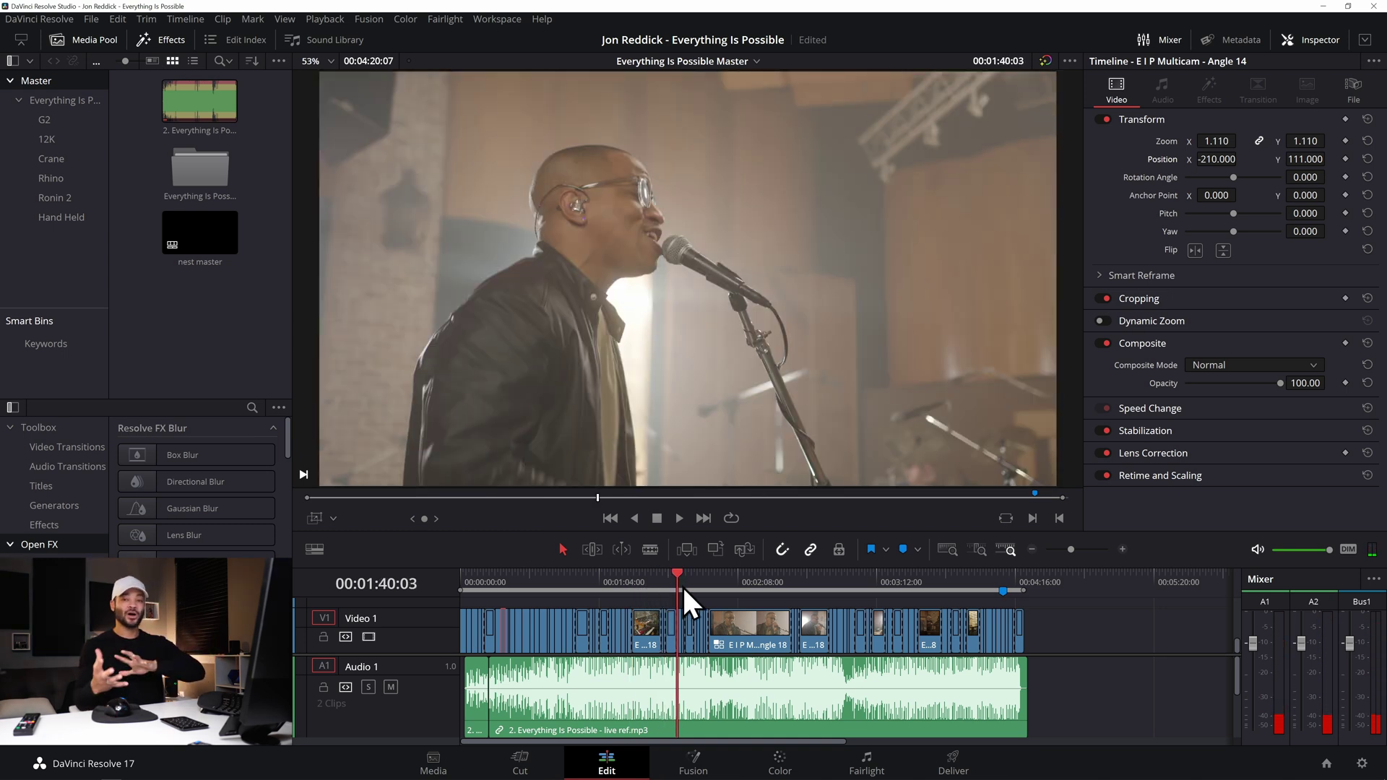
pyautogui.click(85, 18)
pyautogui.click(163, 289)
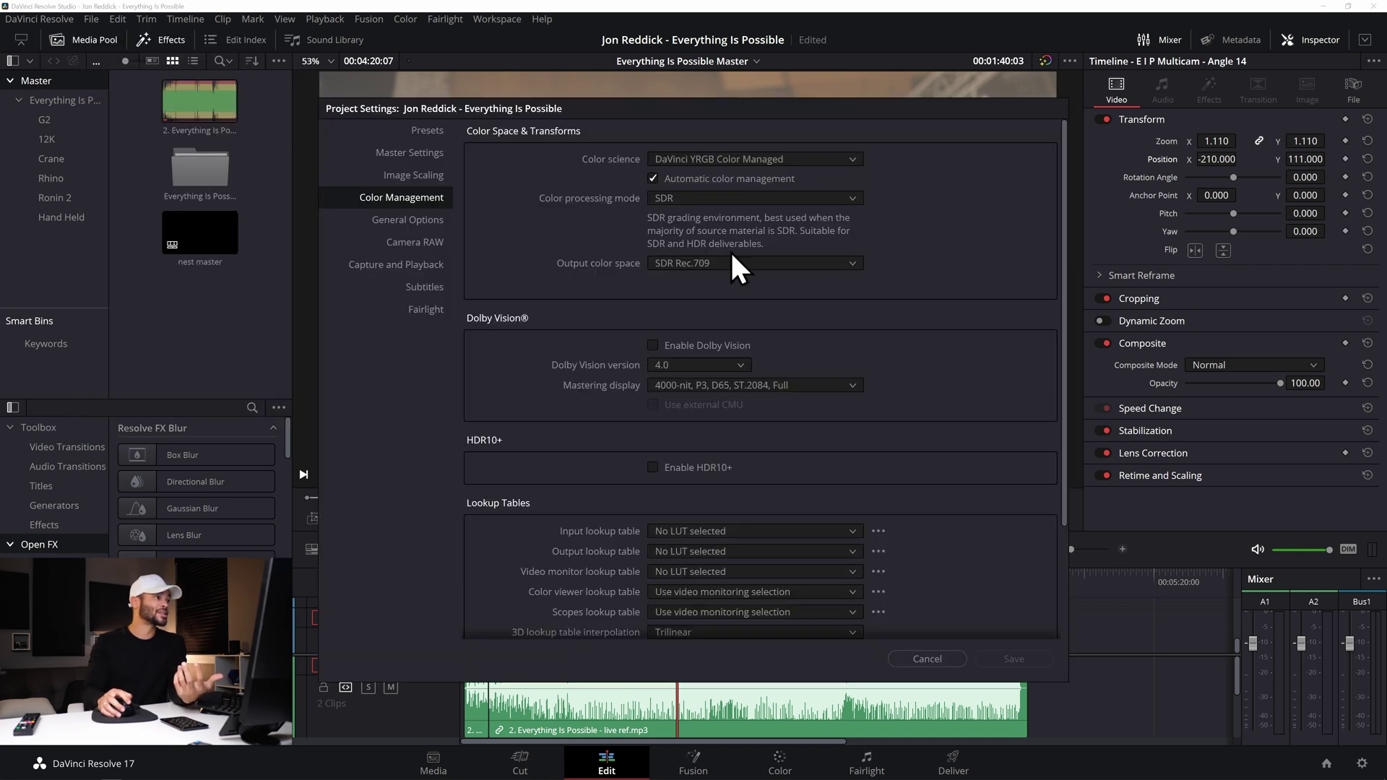
pyautogui.click(797, 160)
pyautogui.click(730, 181)
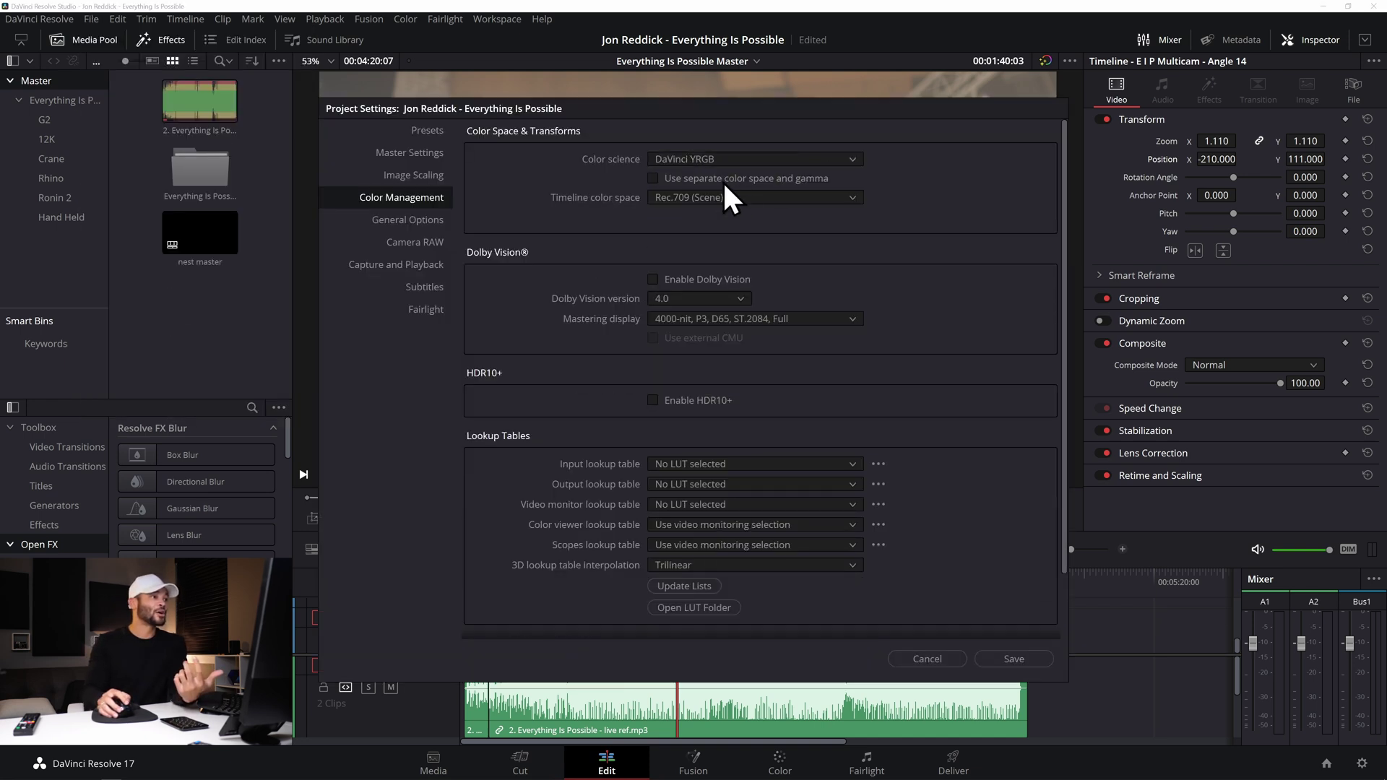
pyautogui.click(1024, 655)
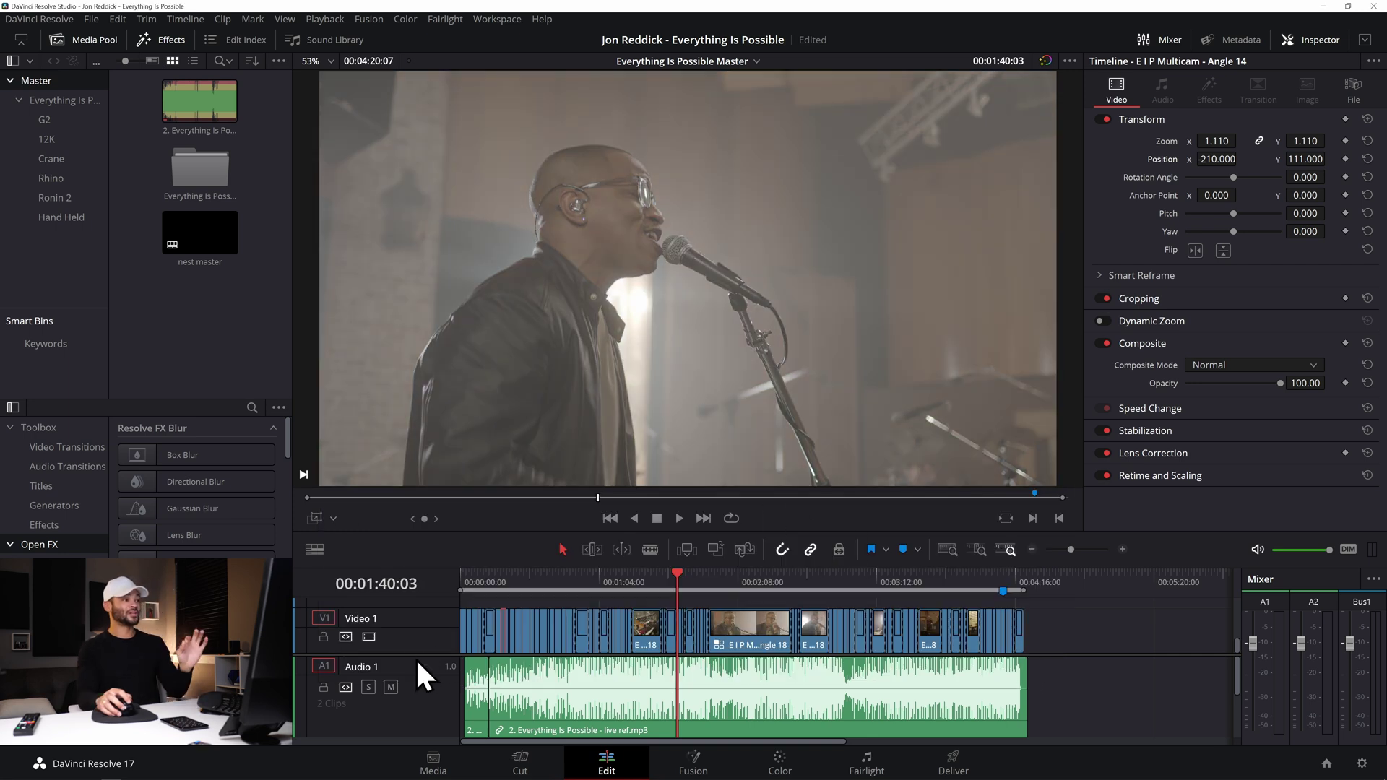
# Enlarge the video tracks and drop an Adjustment Clip at the start of Video 2.
pyautogui.moveTo(419, 656); pyautogui.dragTo(426, 704)
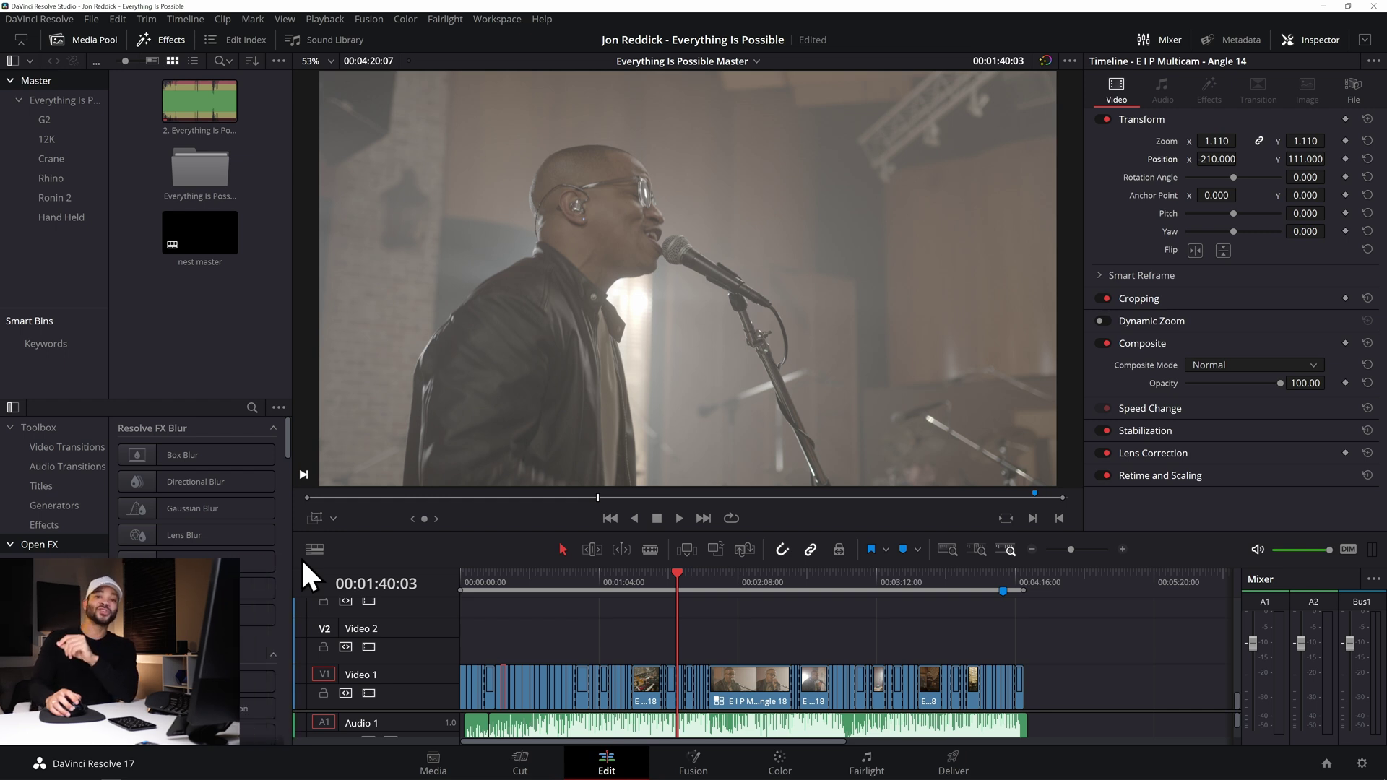
pyautogui.click(46, 527)
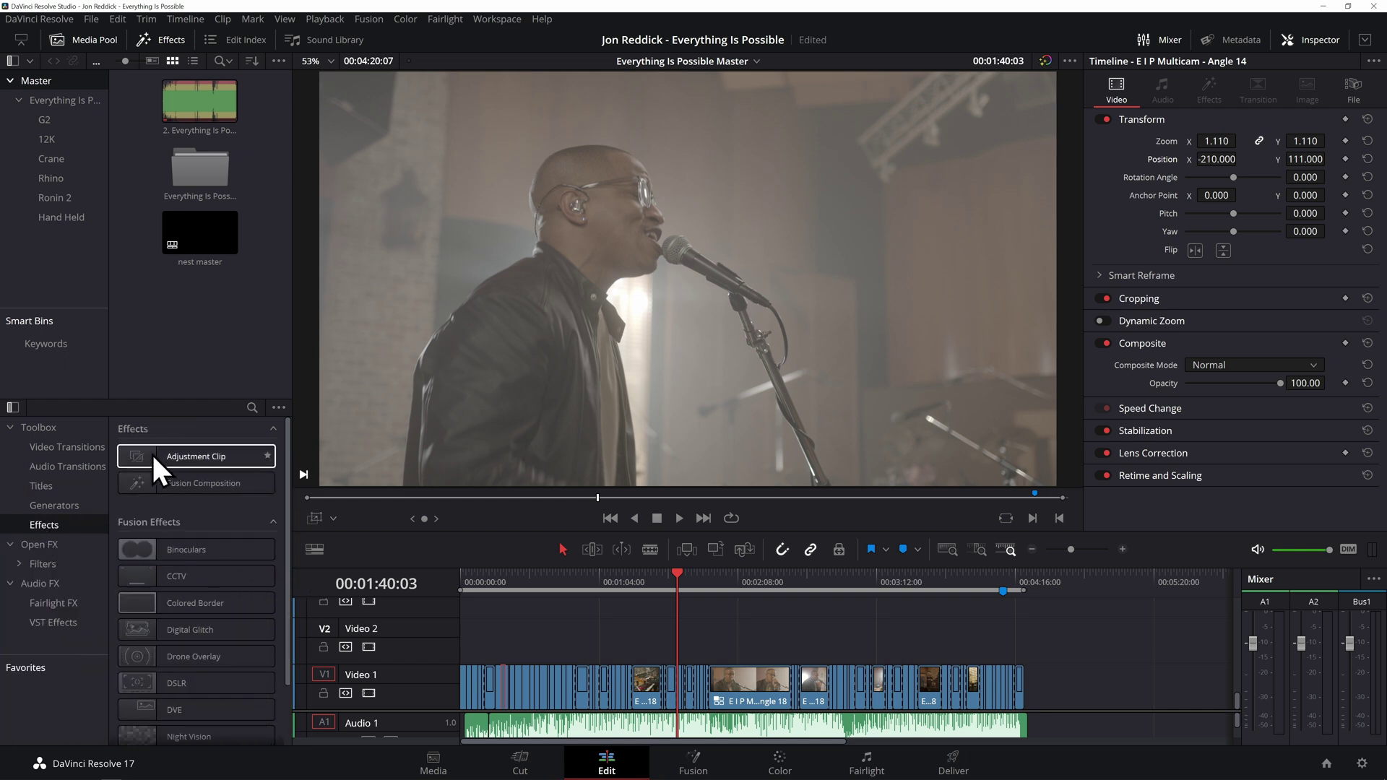
pyautogui.moveTo(150, 452); pyautogui.dragTo(467, 631)
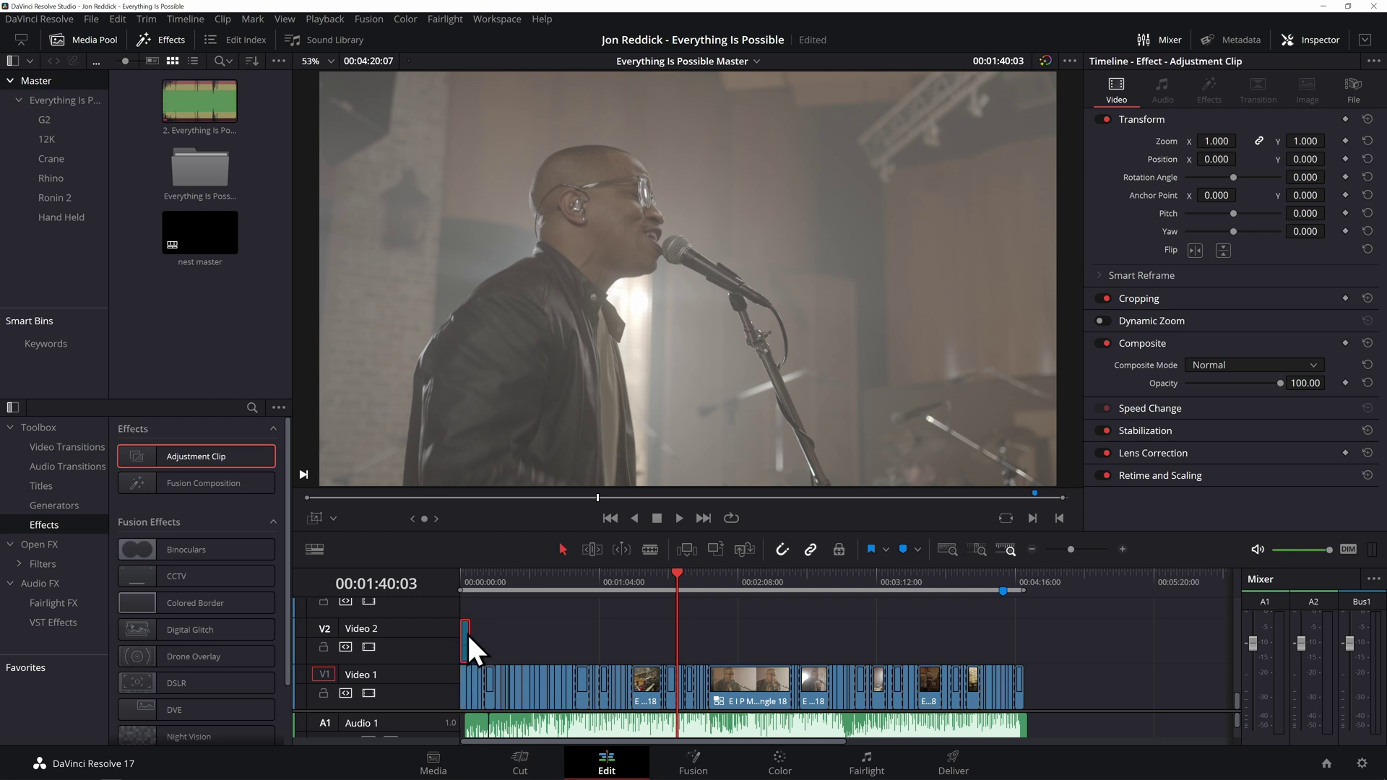
# Stretch the Adjustment Clip on V2 to the end of the Video 1 clips.
pyautogui.click(1121, 549)
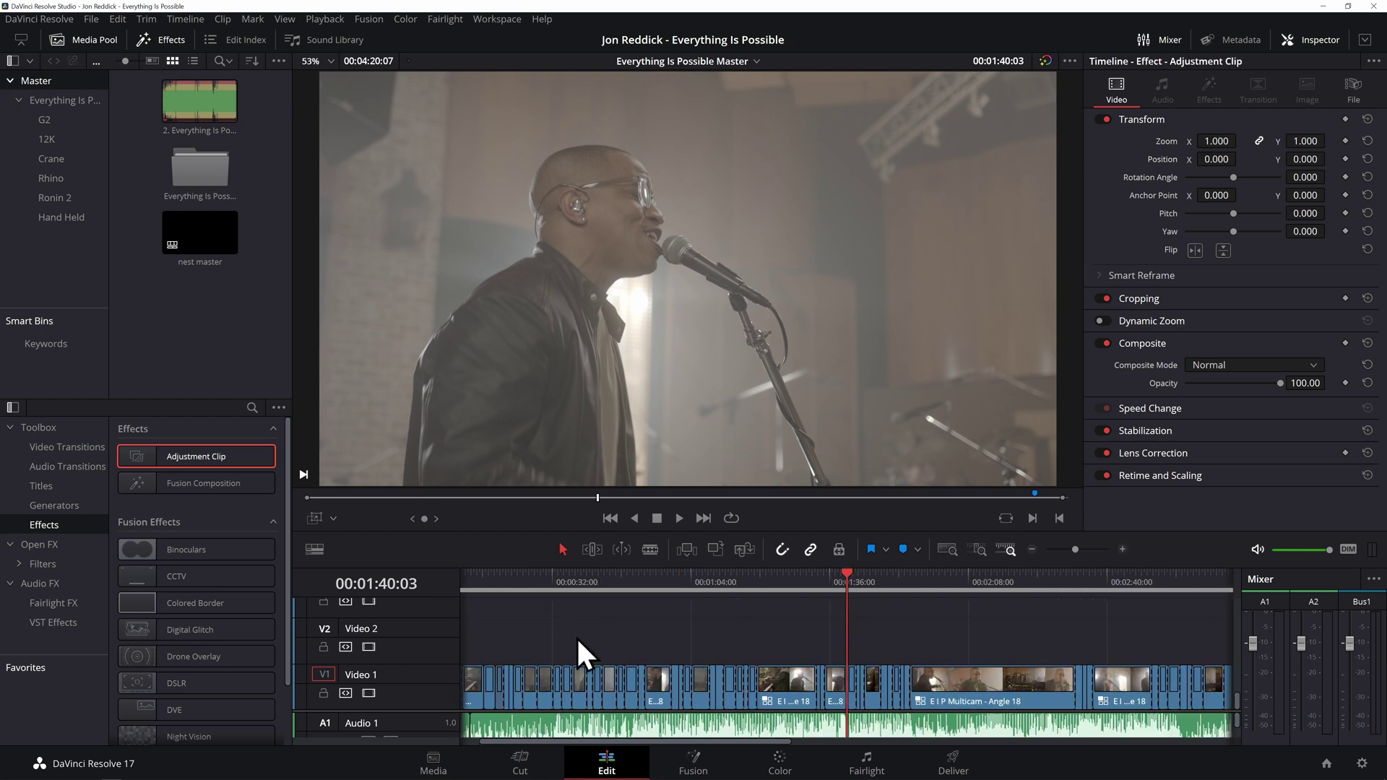
pyautogui.hscroll(-2, 576, 636)
pyautogui.moveTo(477, 629); pyautogui.dragTo(736, 647)
pyautogui.click(1031, 549)
pyautogui.click(1032, 550)
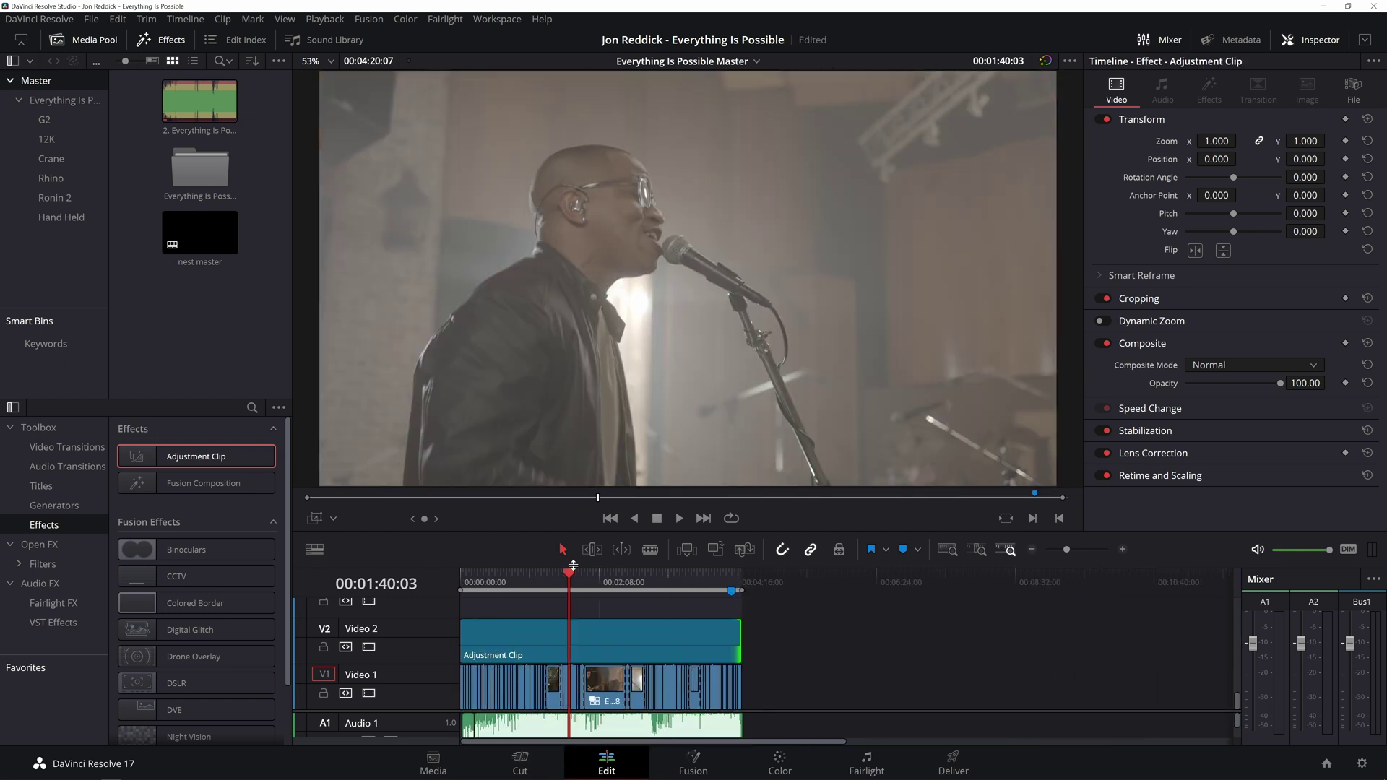
# On the Color page, show the clip strip, hide the gallery and line up node 01.
pyautogui.click(781, 766)
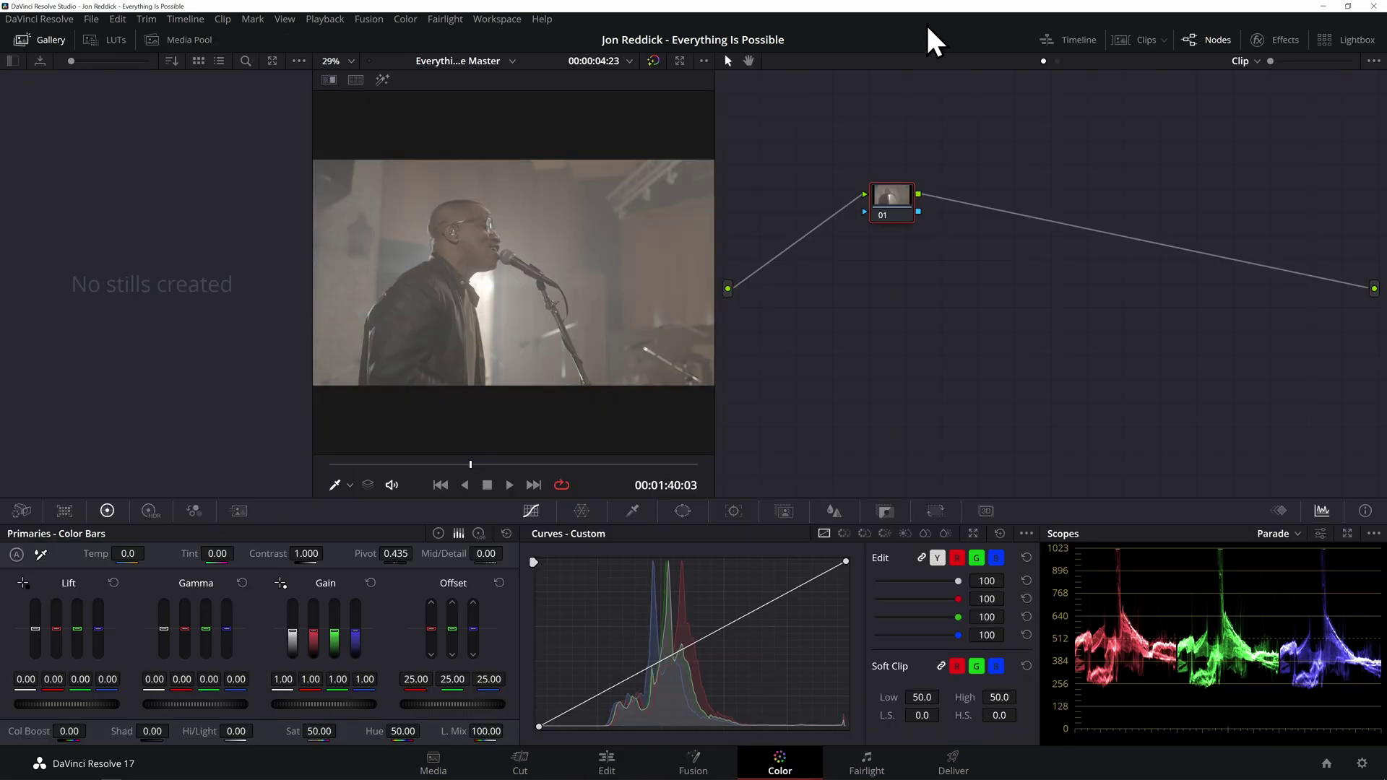
pyautogui.click(1139, 41)
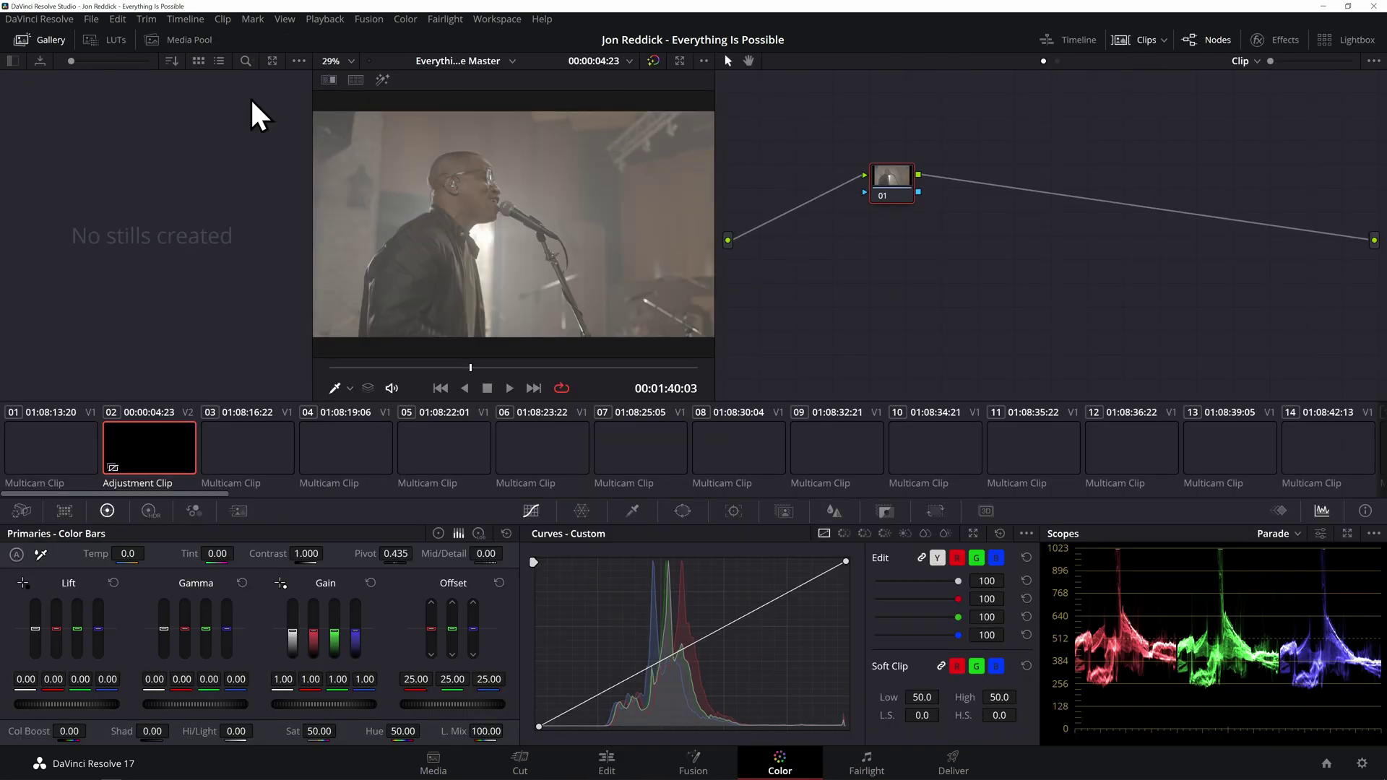
pyautogui.click(43, 37)
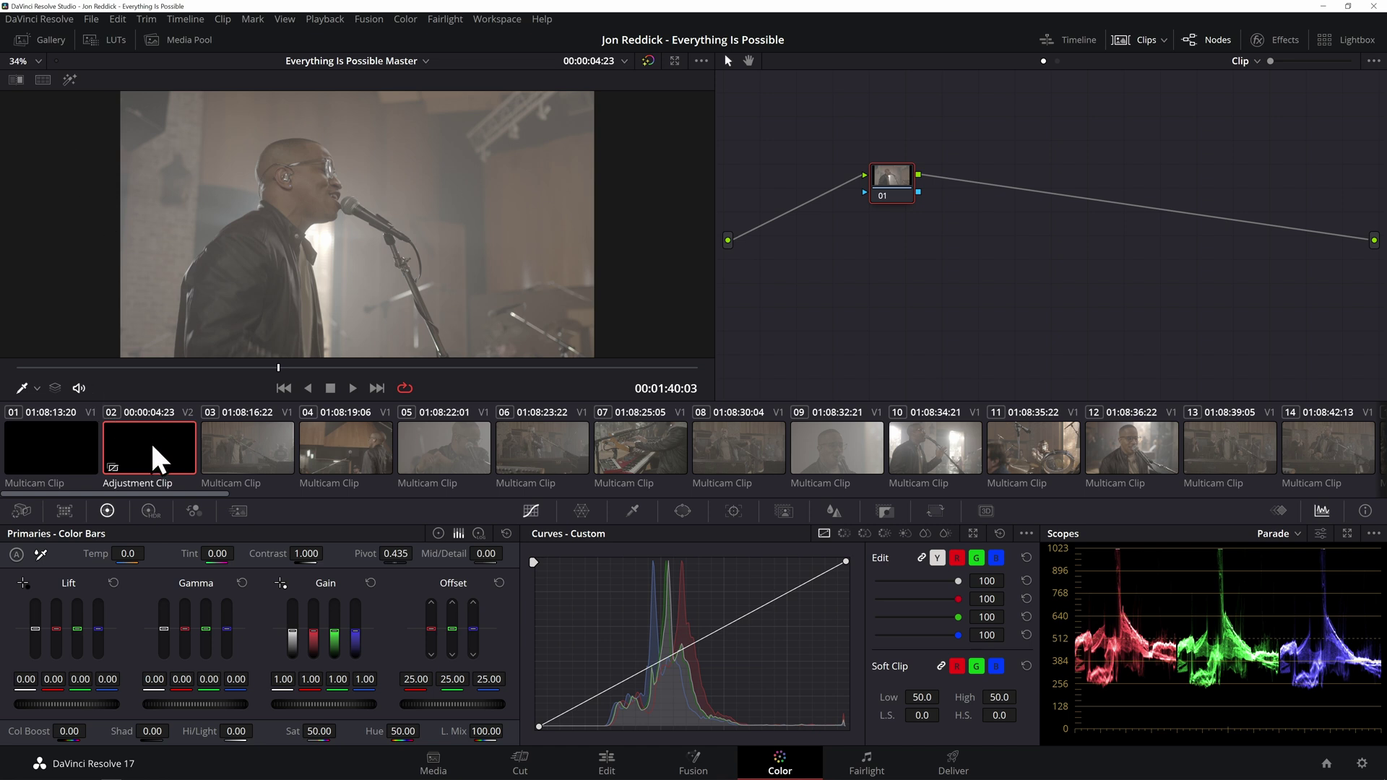
pyautogui.moveTo(891, 177); pyautogui.dragTo(890, 224)
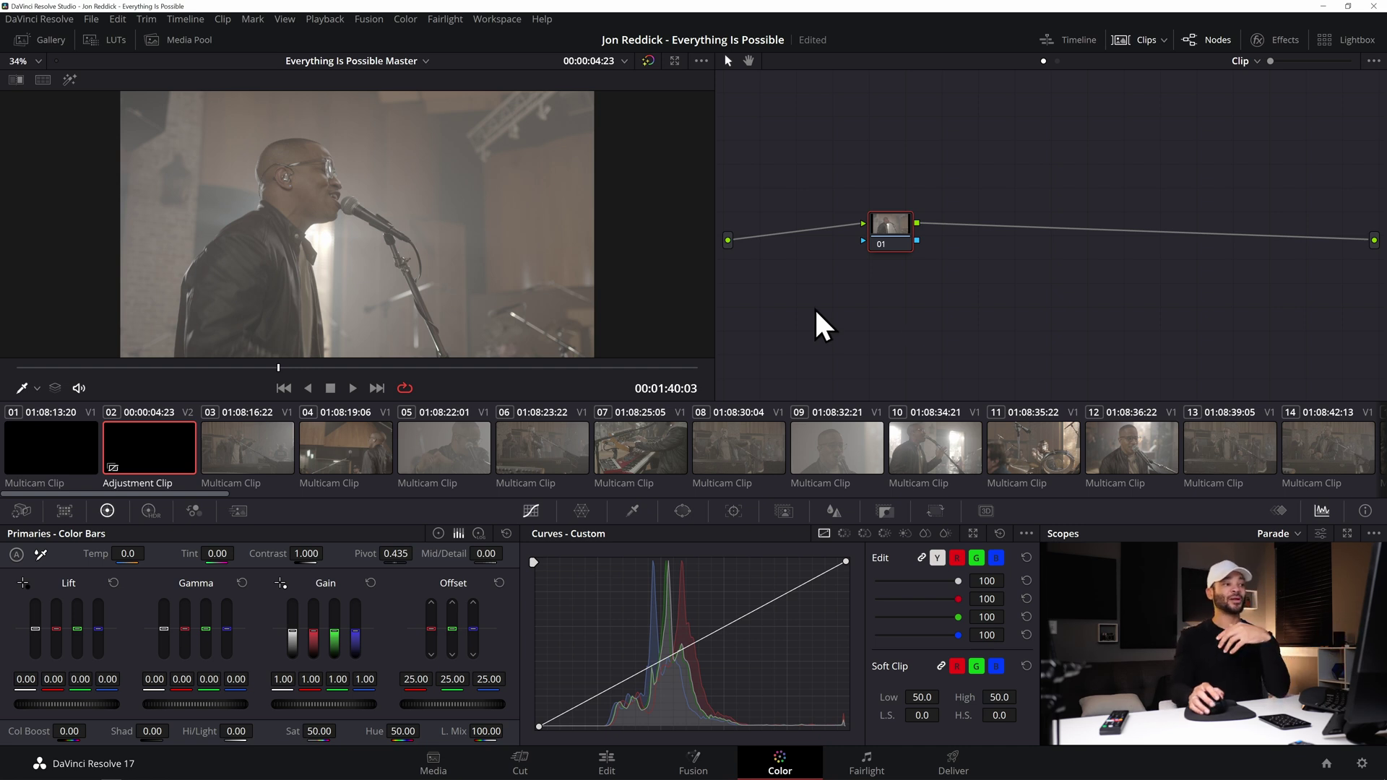
pyautogui.moveTo(892, 230); pyautogui.dragTo(884, 240)
# Apply the Blackmagic Gen 5 Film to Extended Video LUT to node 01 of the Adjustment Clip.
pyautogui.rightClick(885, 254)
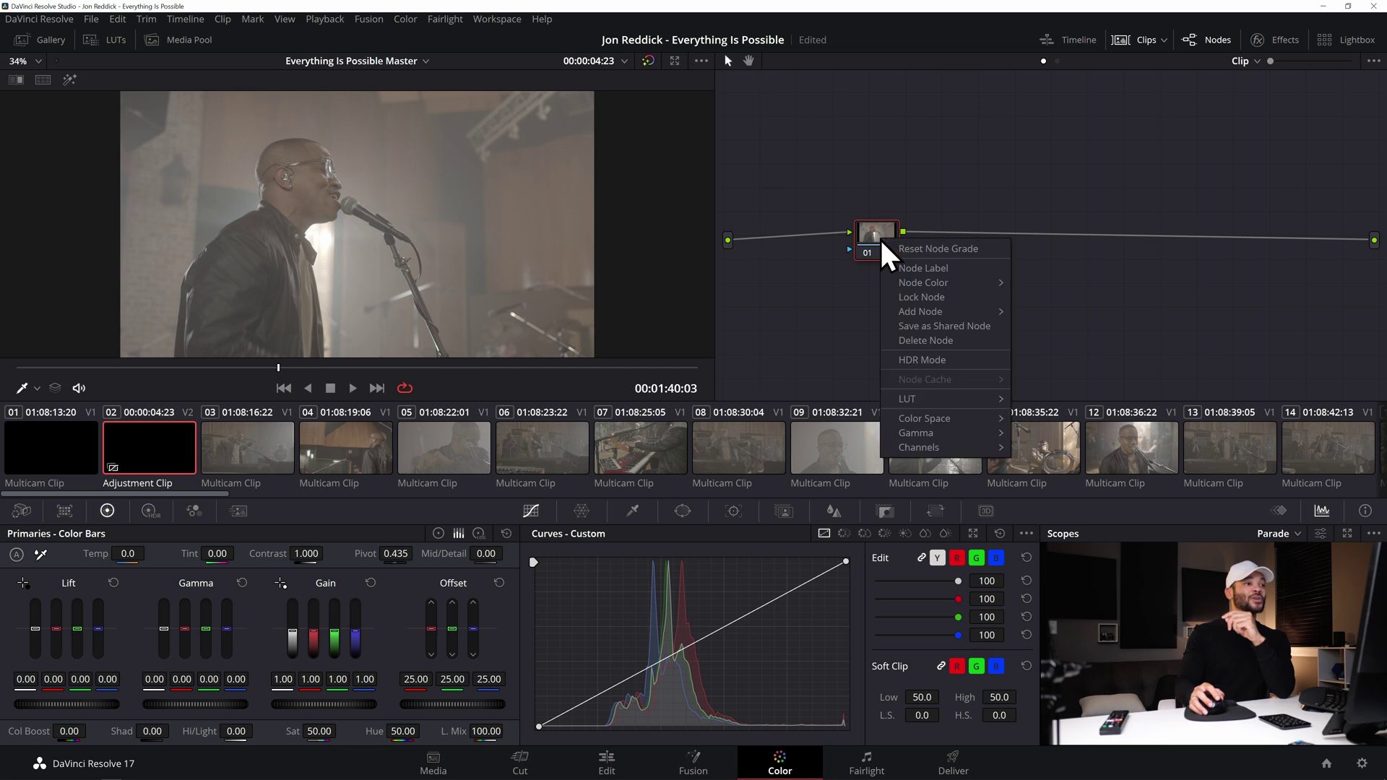
pyautogui.moveTo(990, 326)
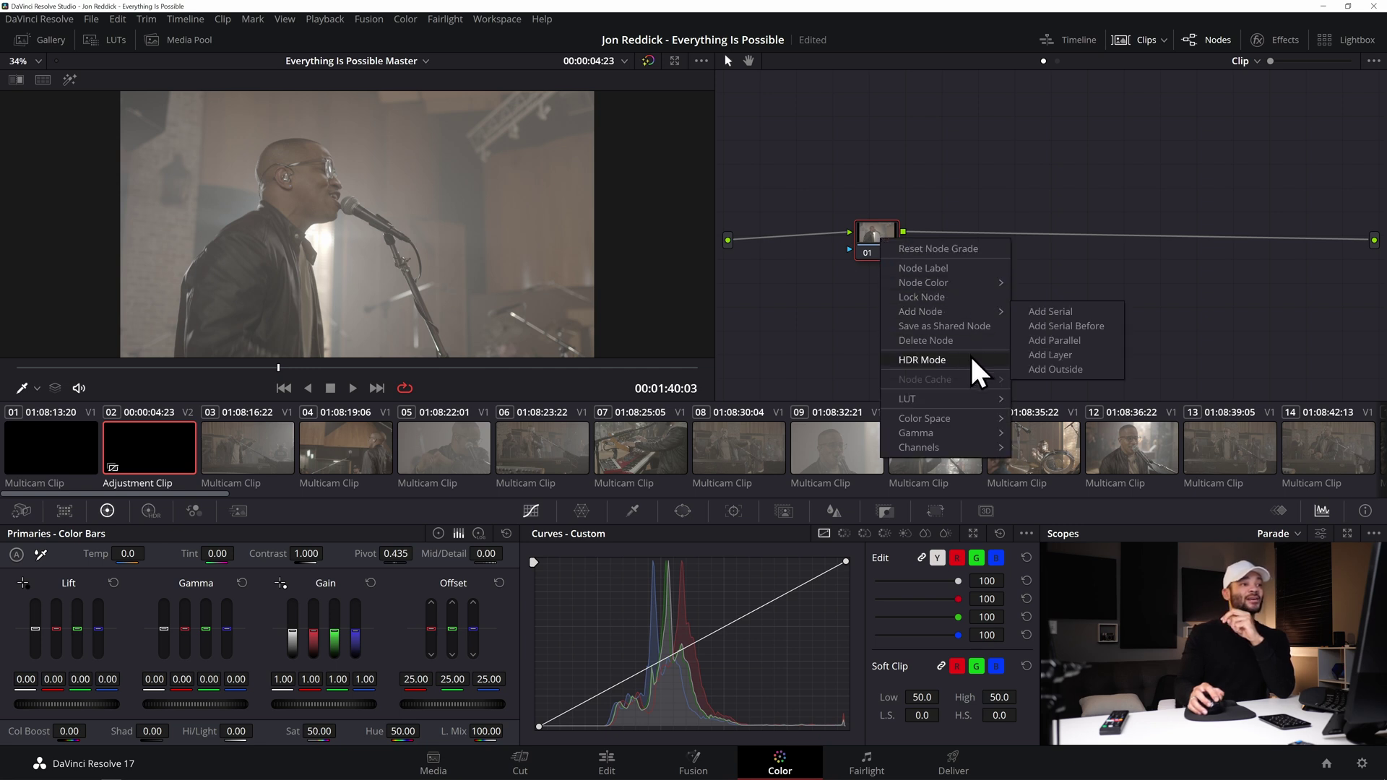
pyautogui.moveTo(979, 401)
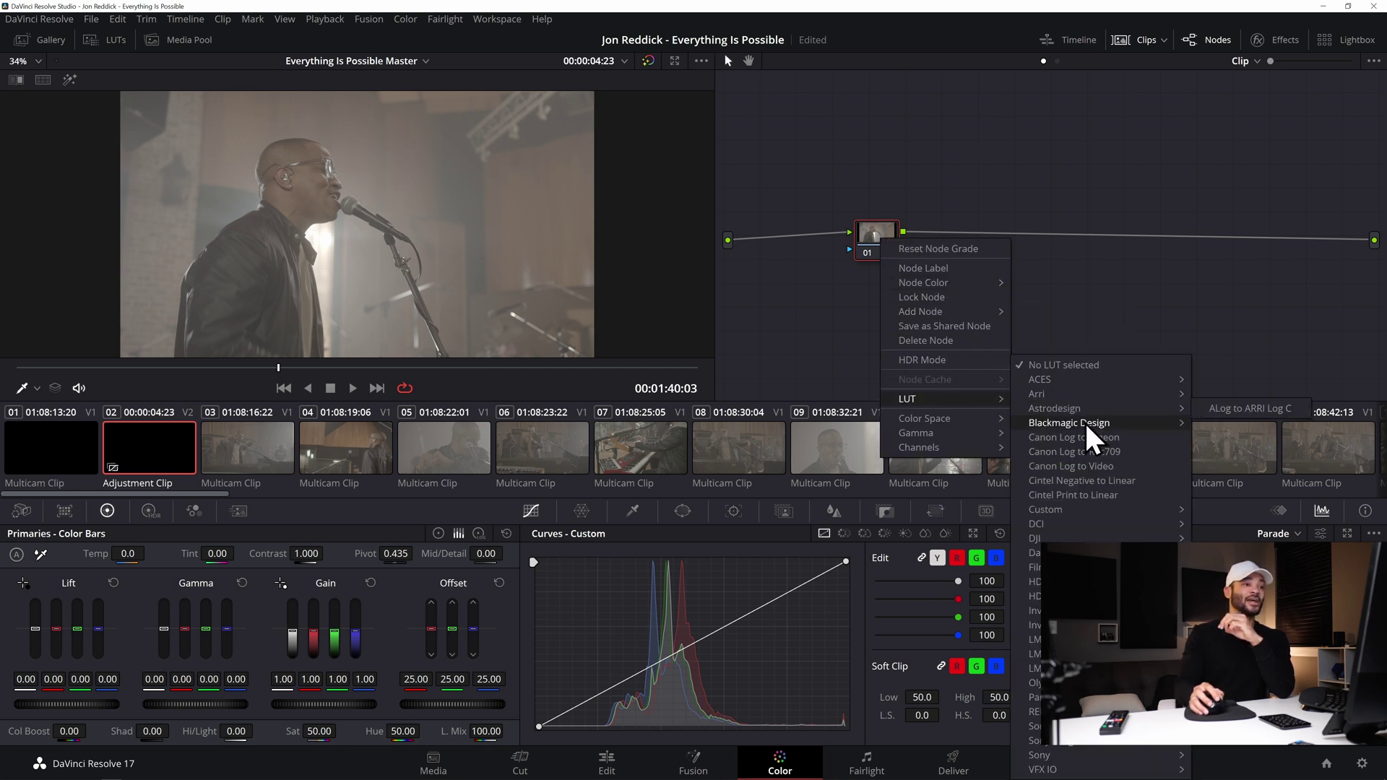
pyautogui.moveTo(1084, 425)
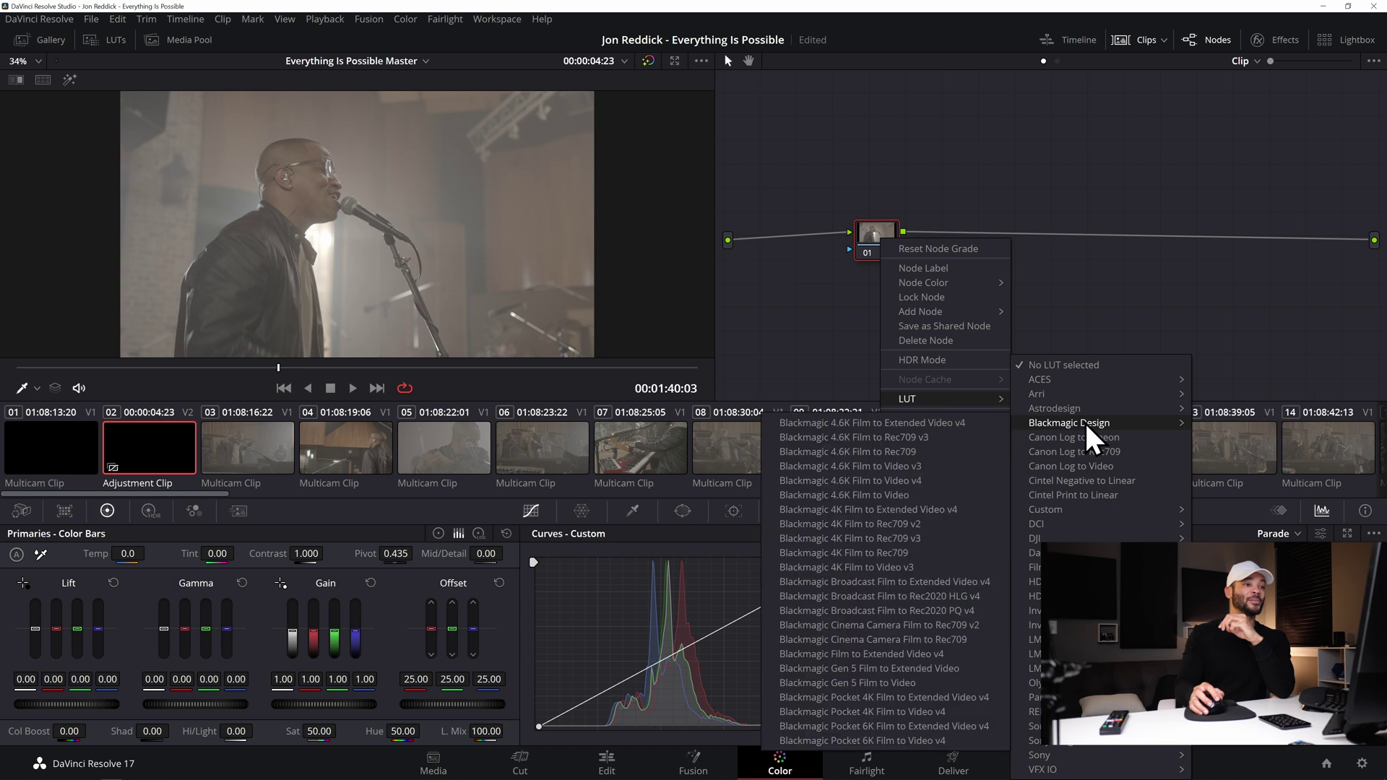
pyautogui.click(920, 672)
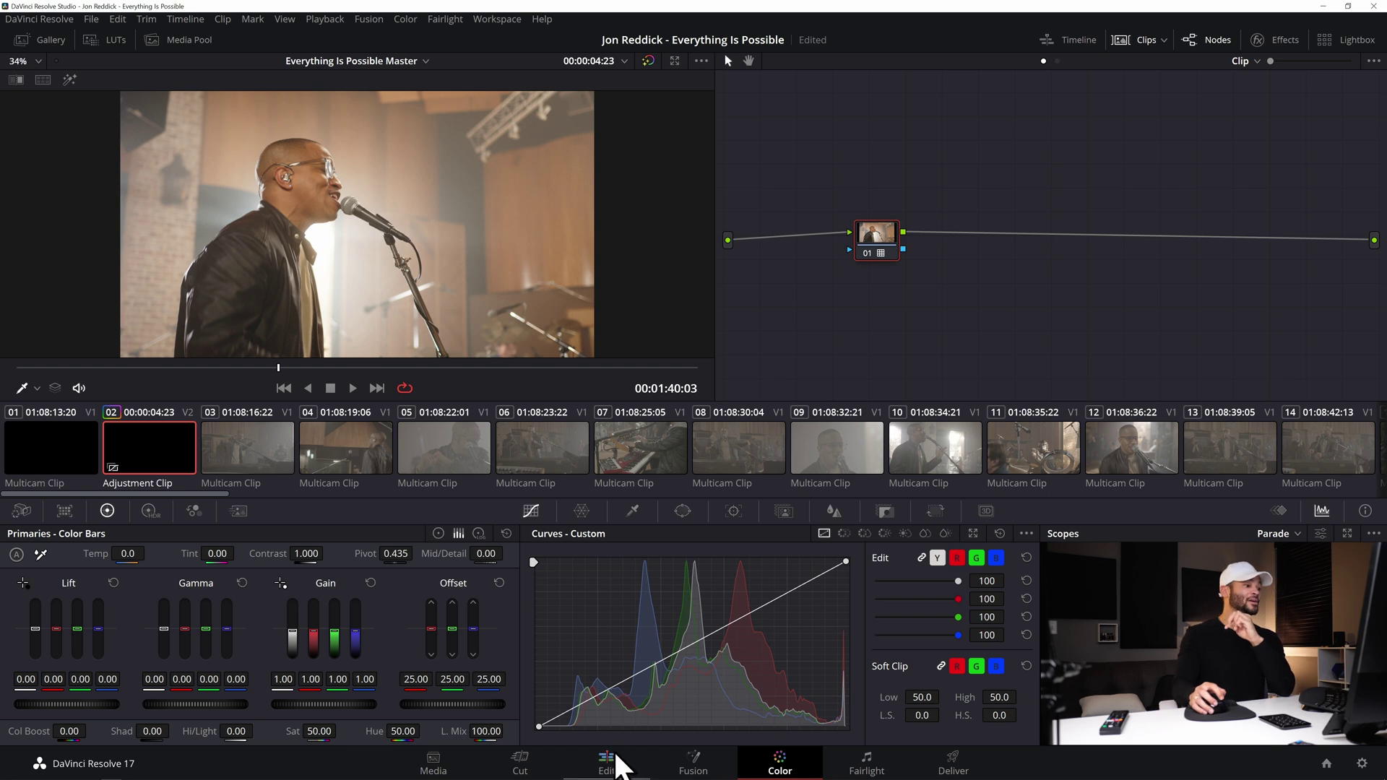
pyautogui.click(611, 761)
# Preview the LUT-adjusted footage by scrubbing and playing back with the Adjustment Clip selected.
pyautogui.moveTo(489, 581); pyautogui.dragTo(676, 598)
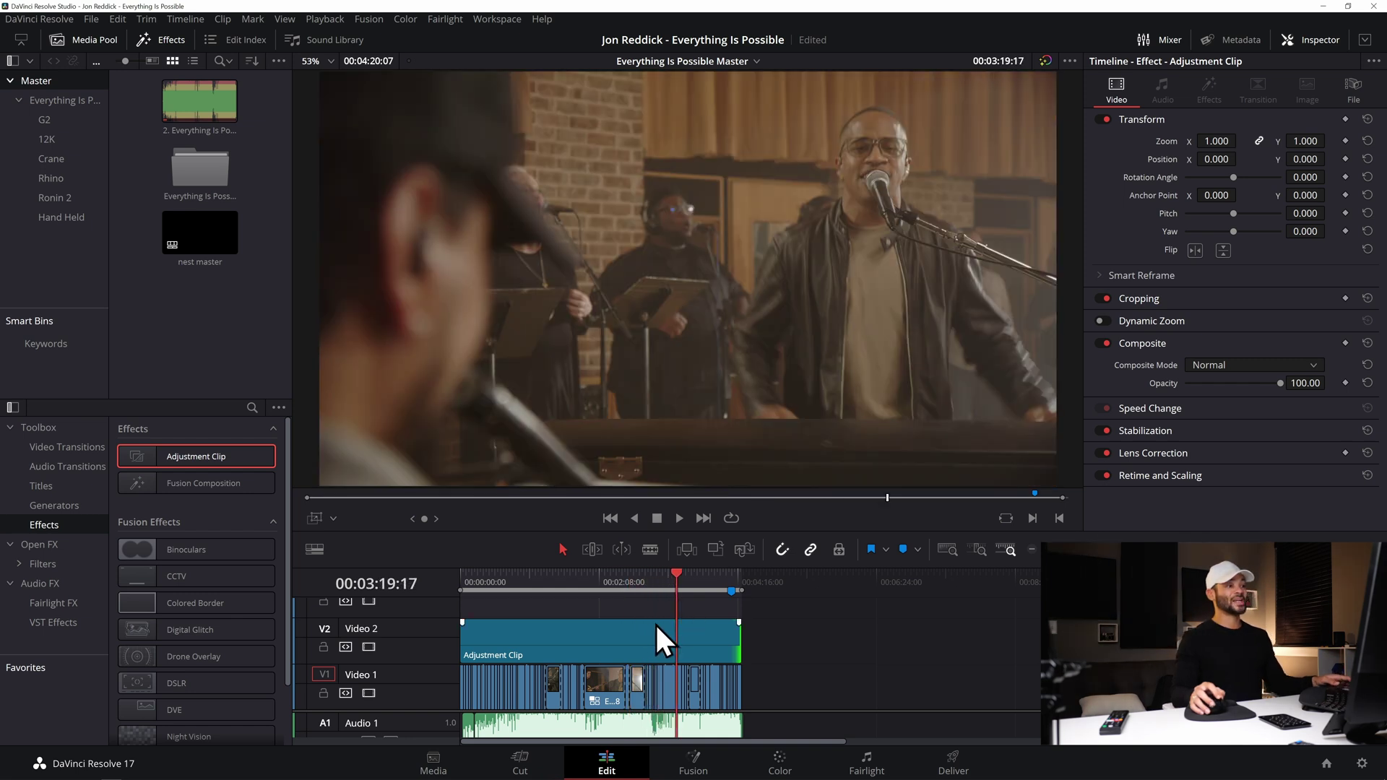
pyautogui.click(642, 633)
pyautogui.press('space')
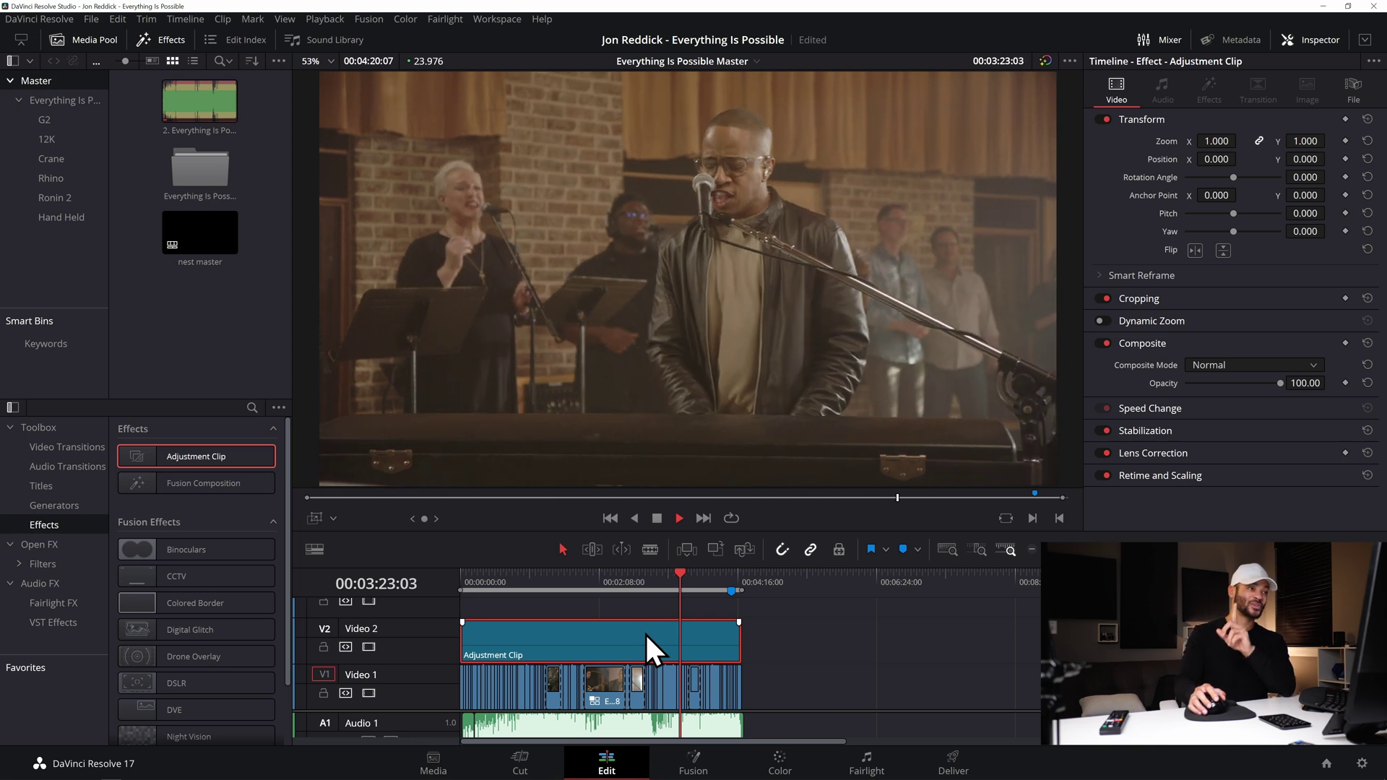
pyautogui.press('space')
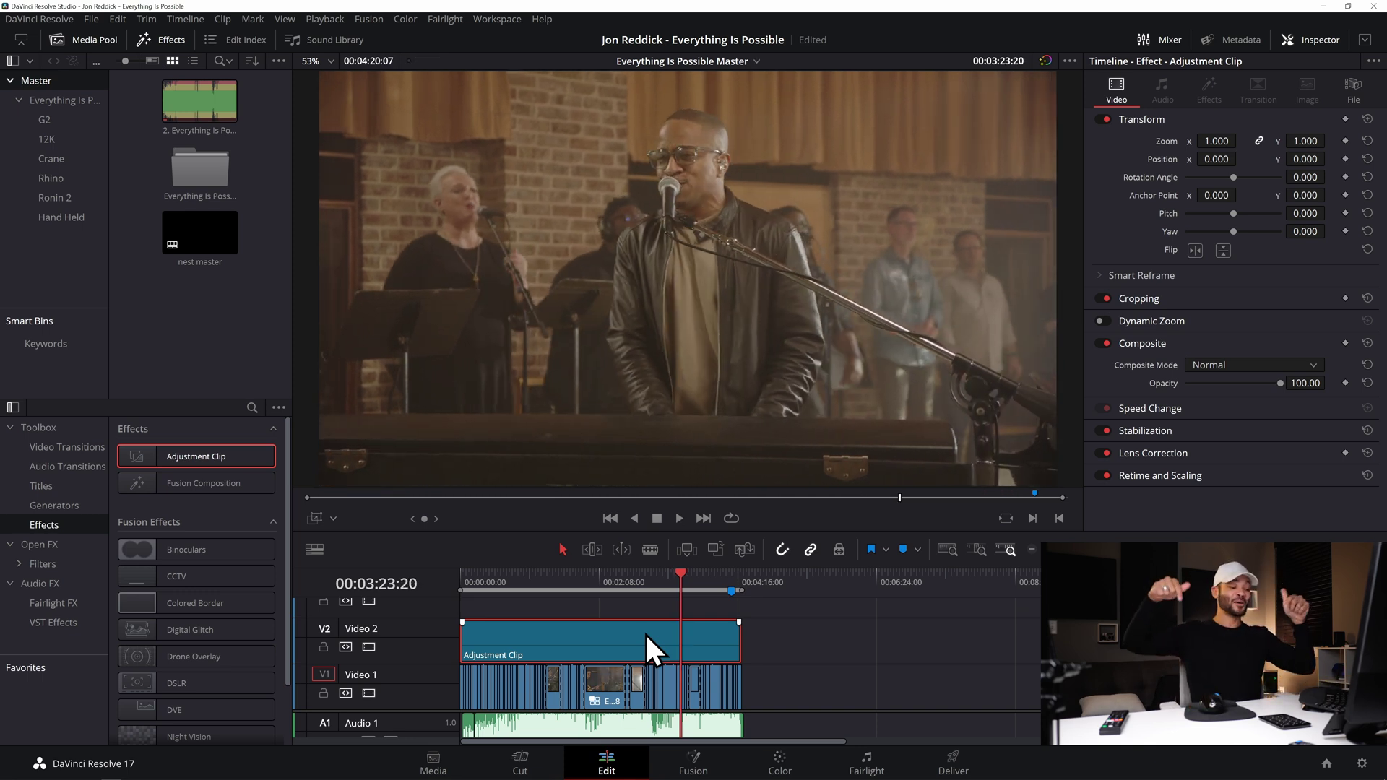
# Delete the Adjustment Clip from V2, park near 01:35, and return to the Color page.
pyautogui.press('Delete')
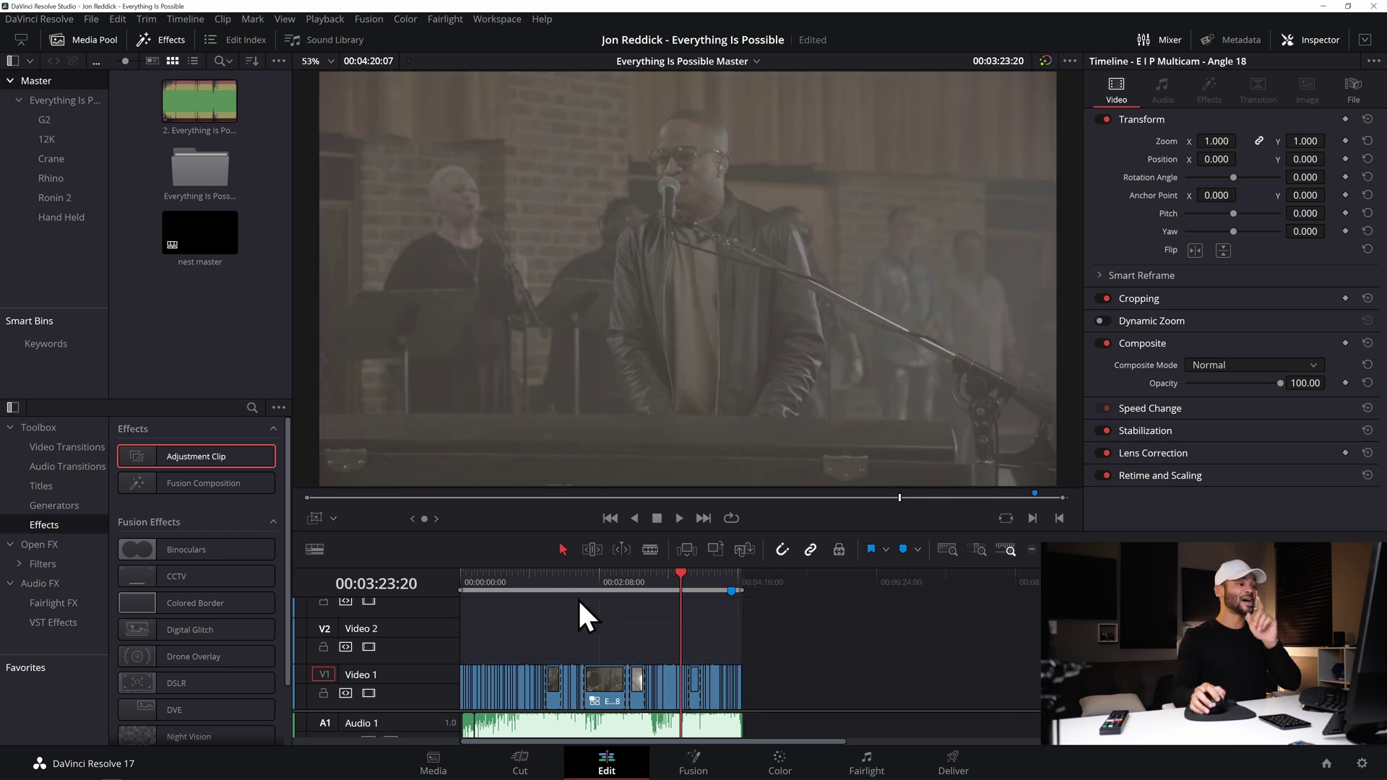
pyautogui.moveTo(620, 591); pyautogui.dragTo(545, 601)
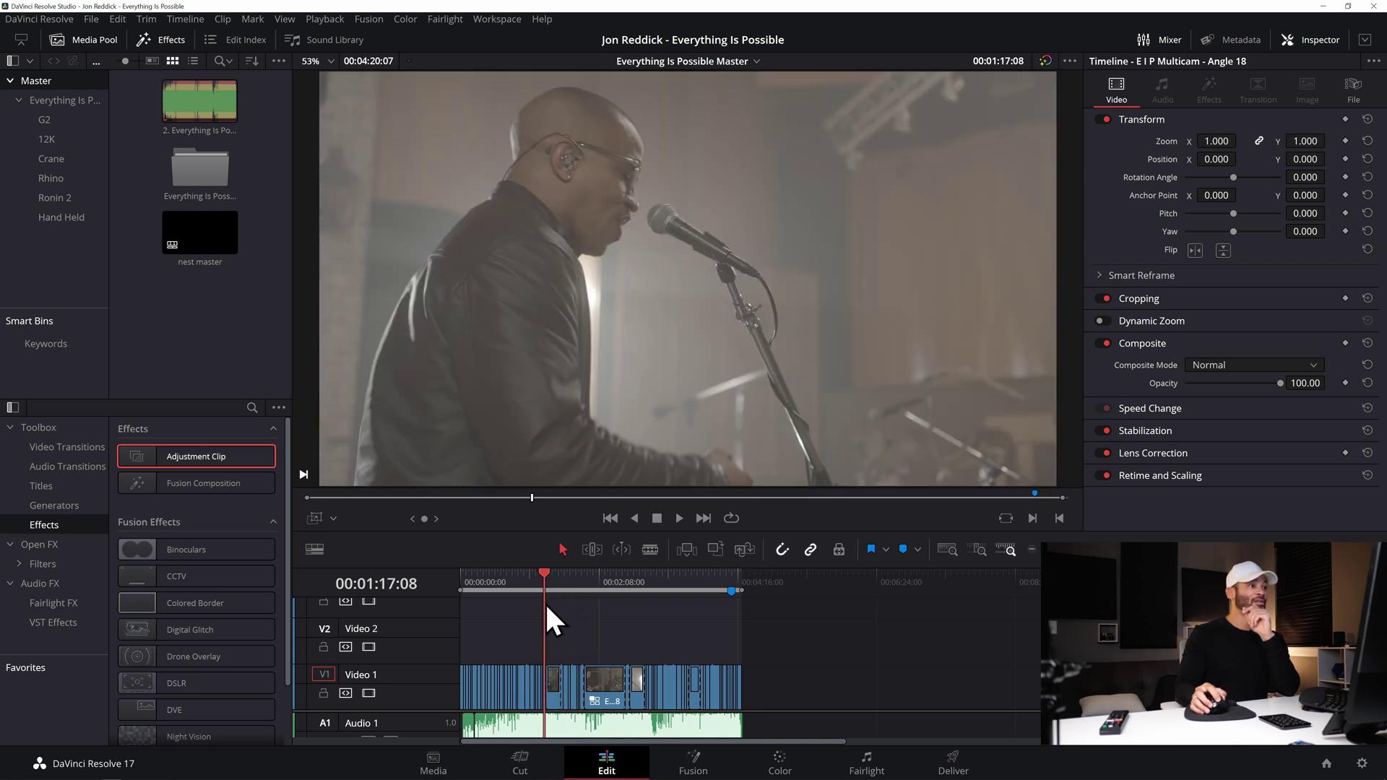
pyautogui.click(782, 760)
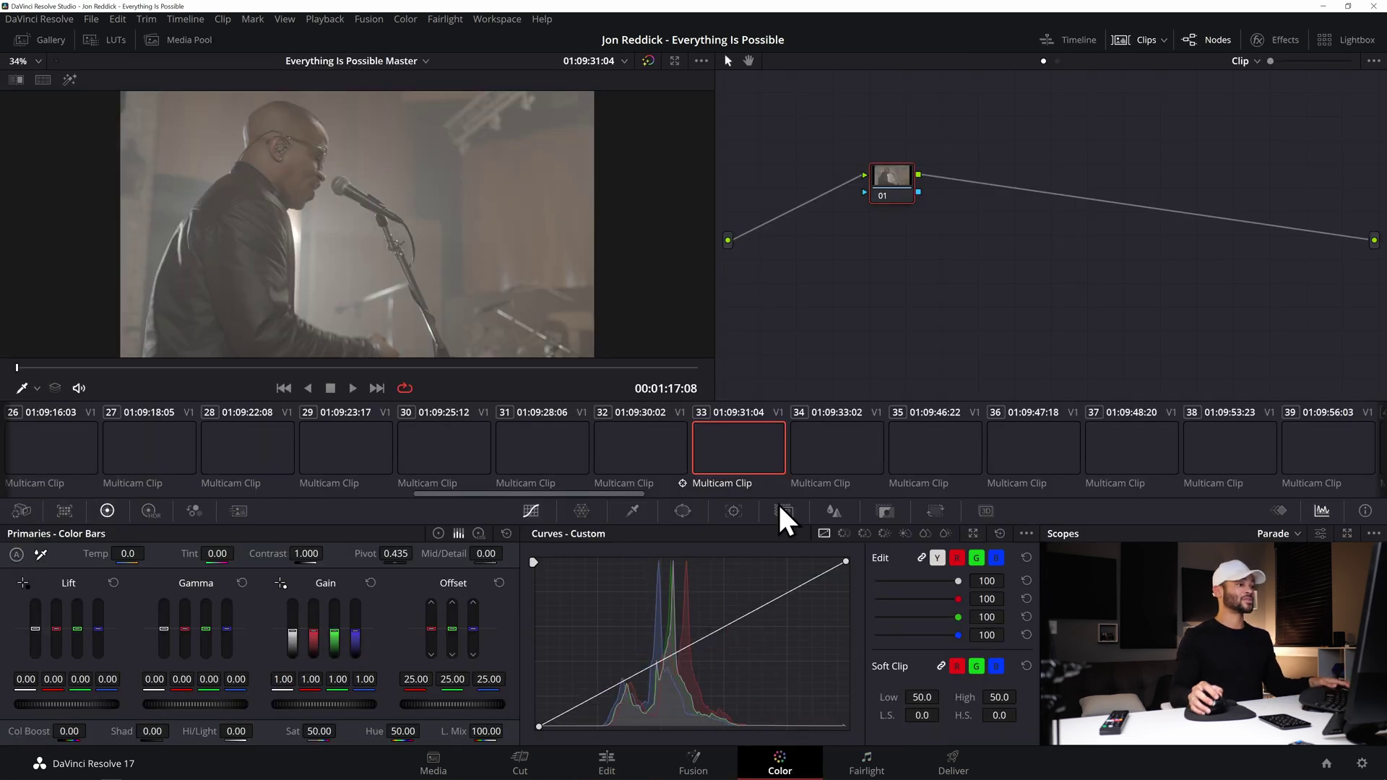
# Add serial node 02 to clip 33 with the Blackmagic Gen 5 Film to Extended Video LUT.
pyautogui.moveTo(895, 251)
pyautogui.mouseDown()
pyautogui.moveTo(897, 280)
pyautogui.moveTo(893, 239)
pyautogui.mouseUp()
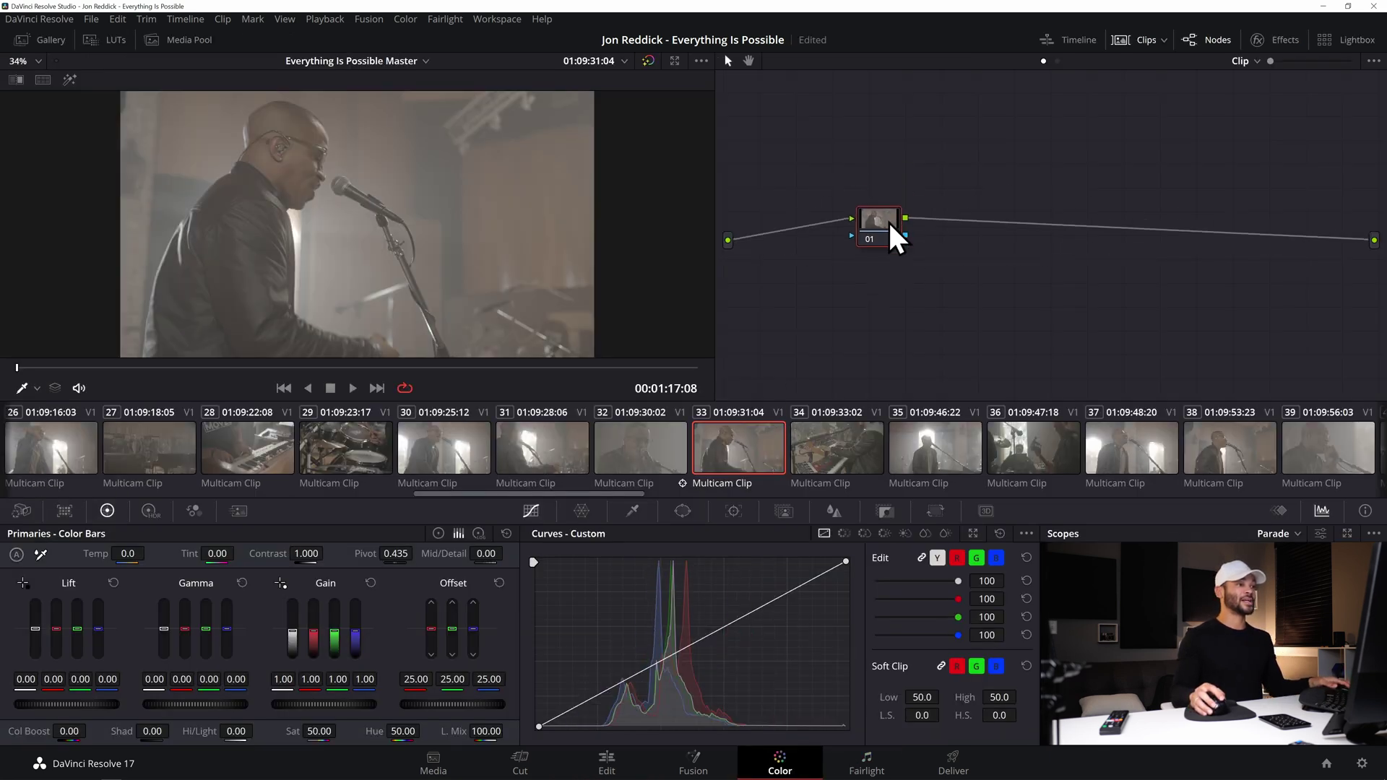
pyautogui.rightClick(890, 224)
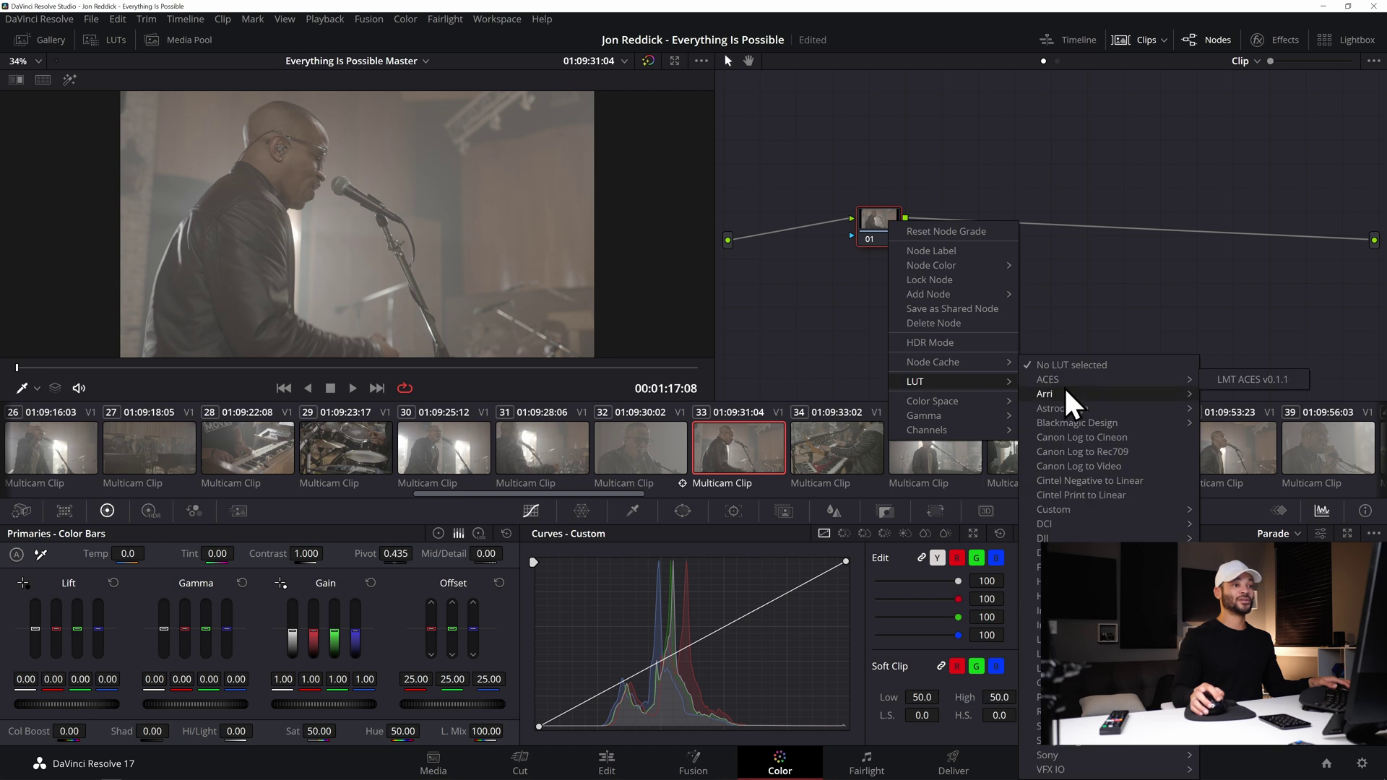
pyautogui.click(907, 233)
pyautogui.hotkey('alt', 's')
pyautogui.rightClick(956, 227)
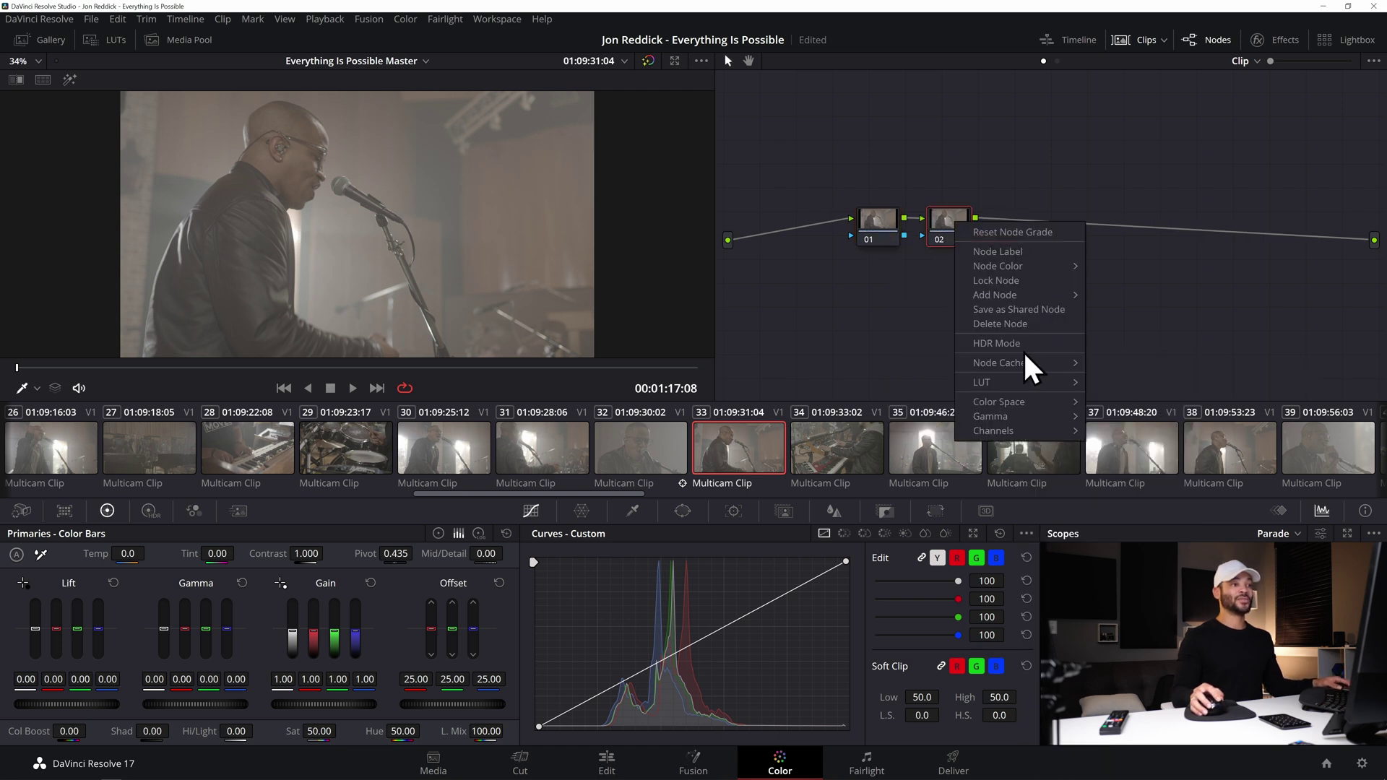
pyautogui.moveTo(1062, 394)
pyautogui.moveTo(1199, 426)
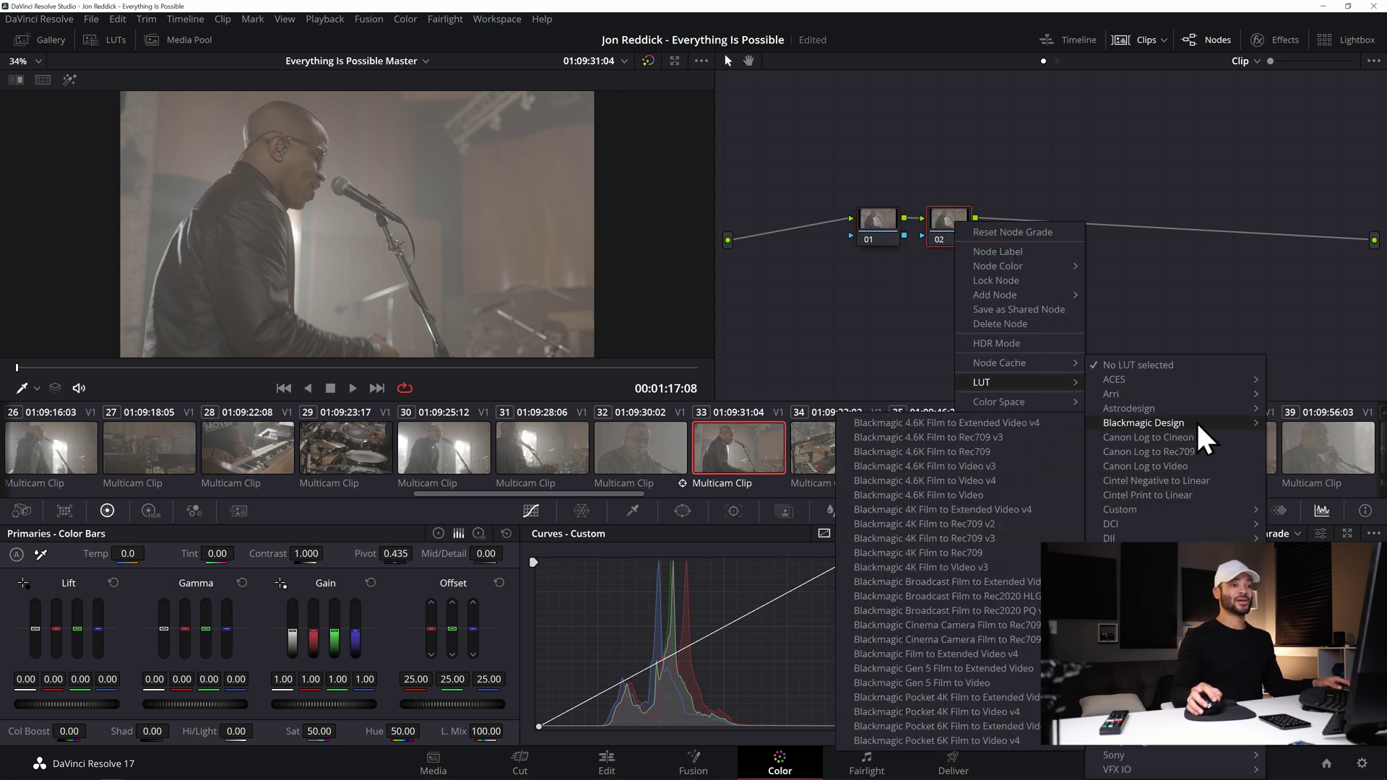
pyautogui.click(984, 670)
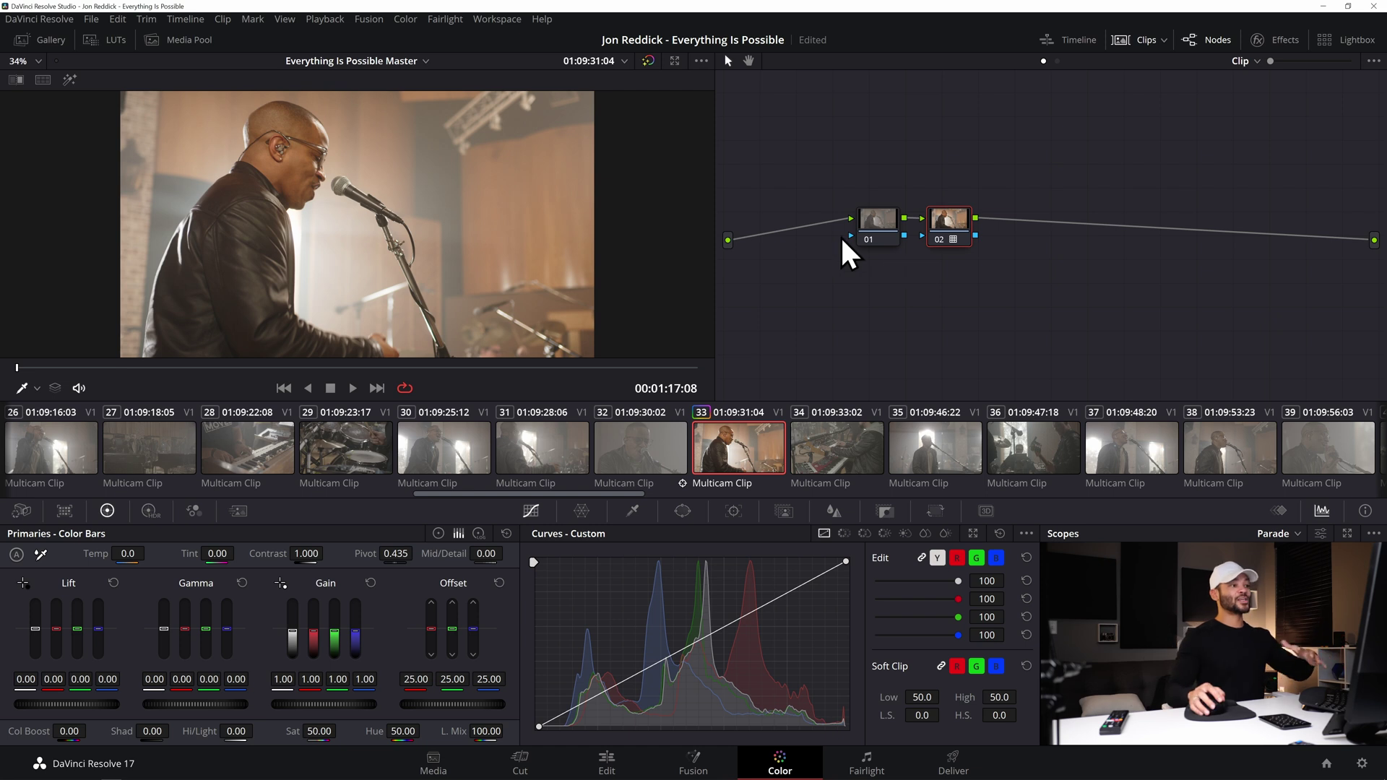
pyautogui.hotkey('ctrl', '-')
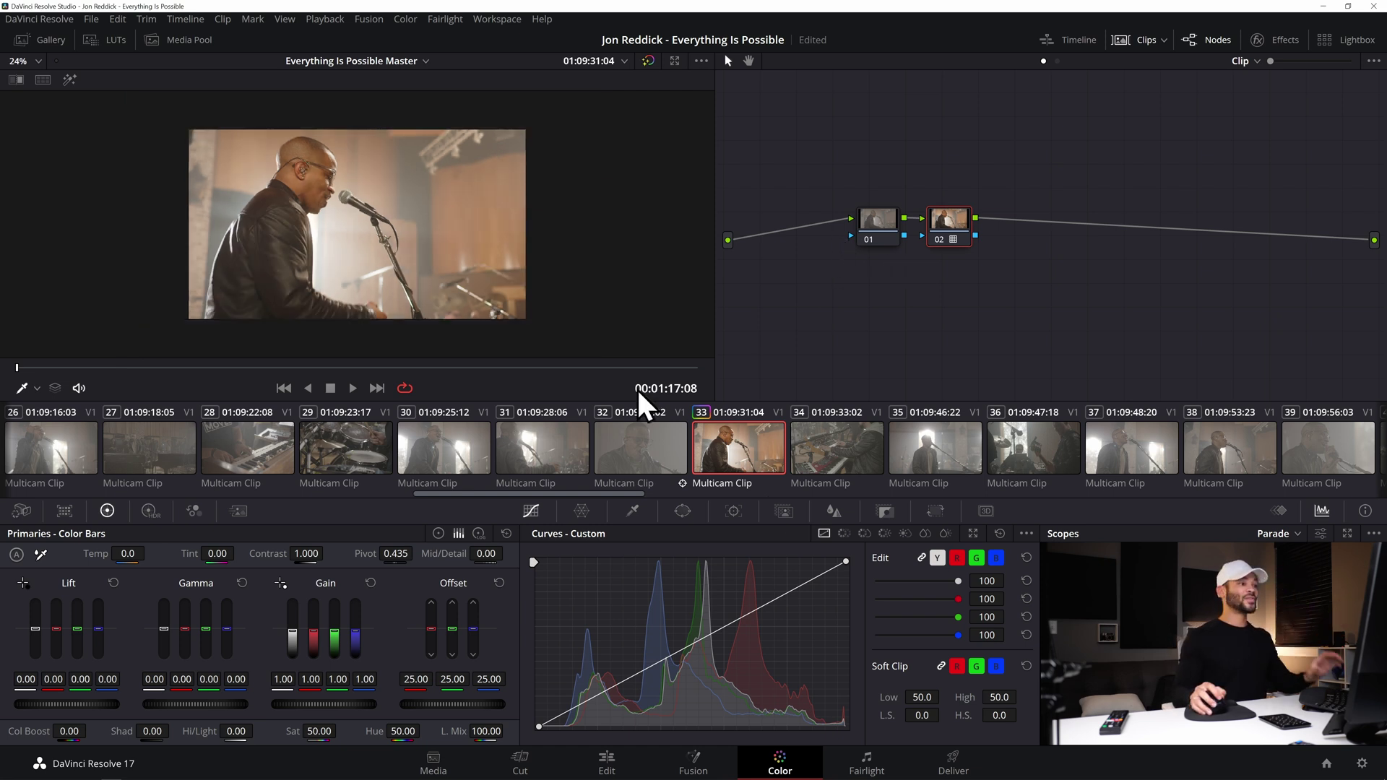
# Select clips 02 through 13 in the thumbnail strip.
pyautogui.hscroll(-10, 650, 446)
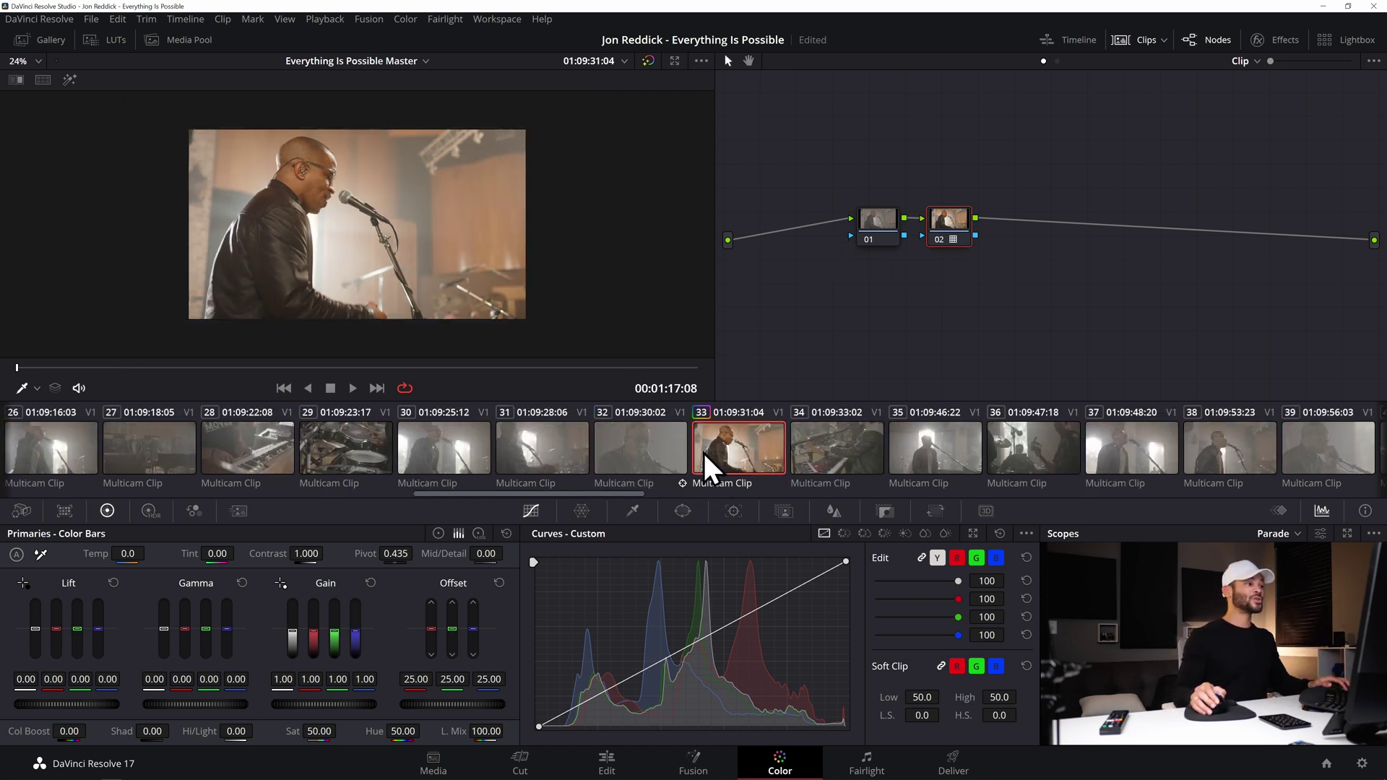
pyautogui.hscroll(-20, 715, 466)
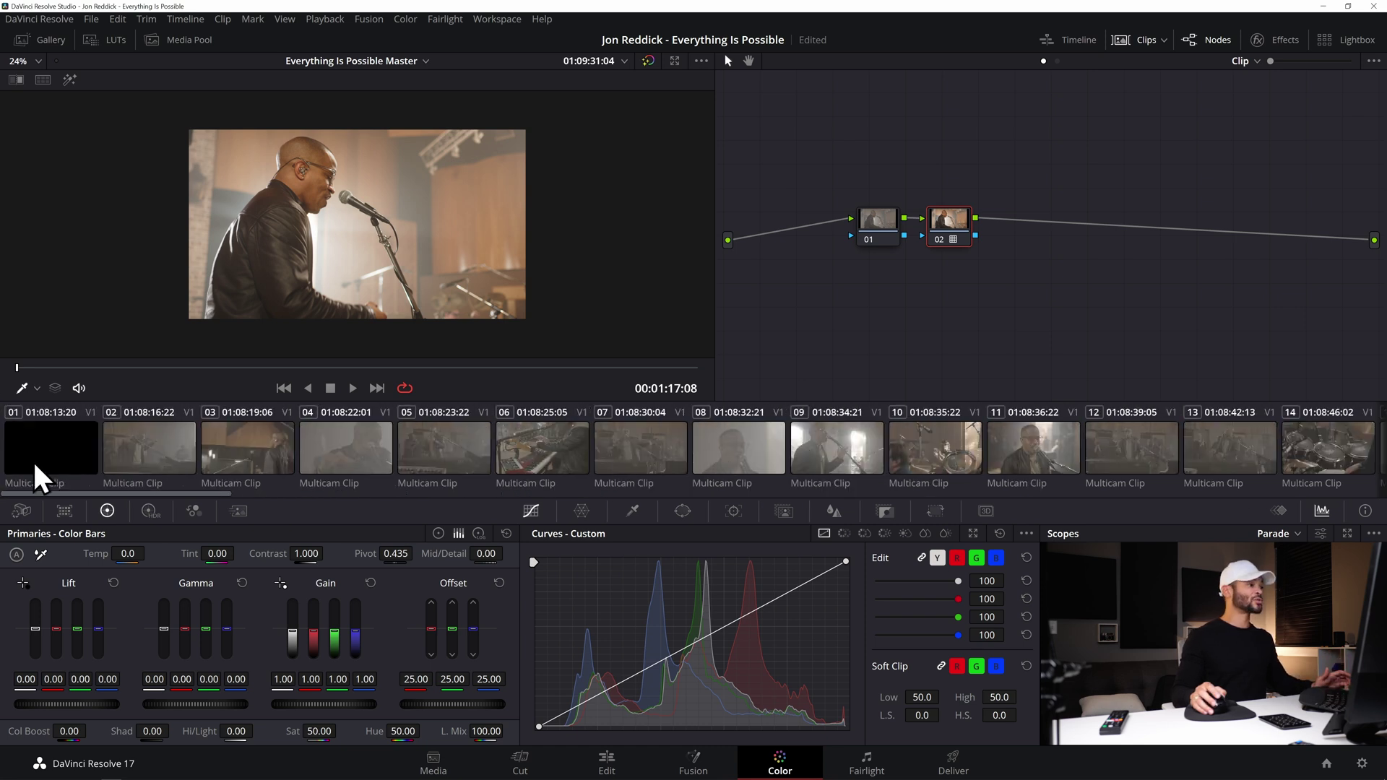
pyautogui.moveTo(37, 479); pyautogui.dragTo(589, 477)
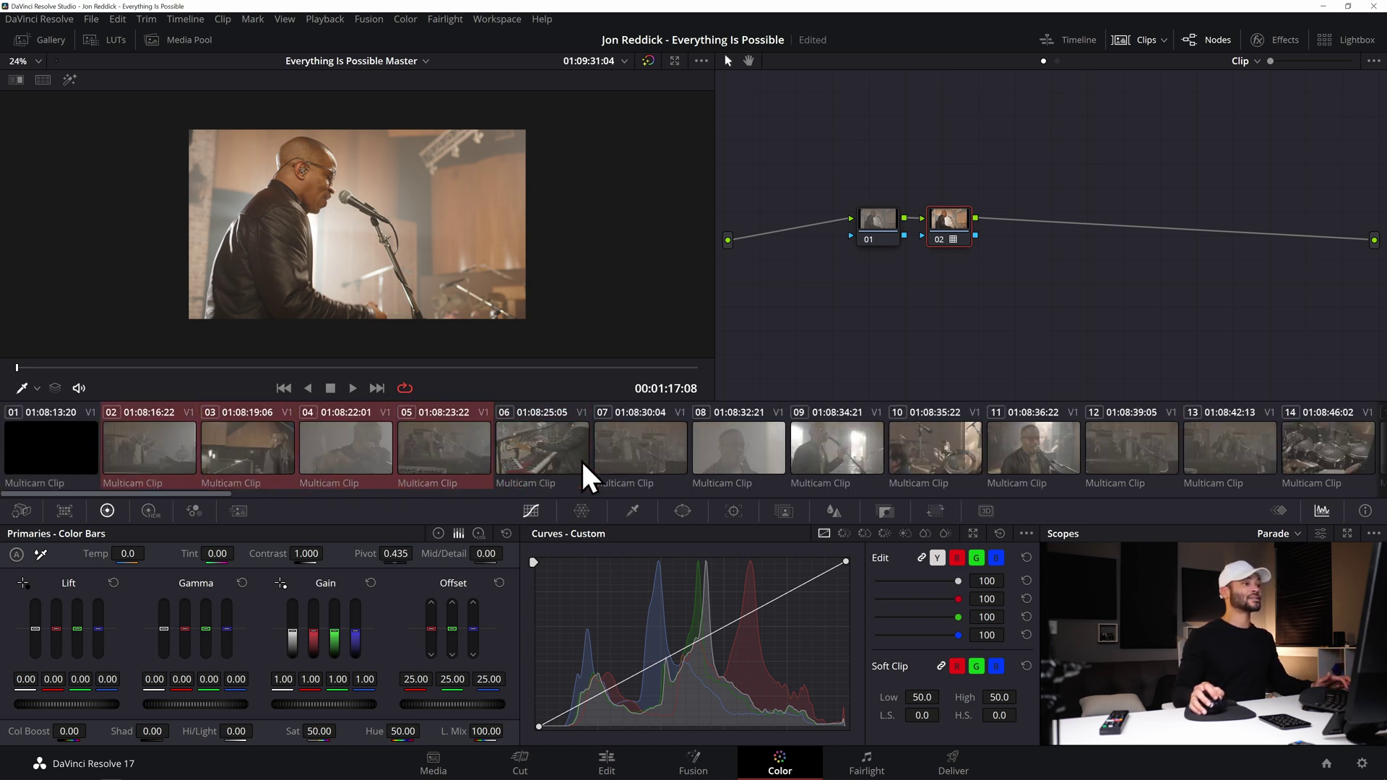
pyautogui.click(157, 459)
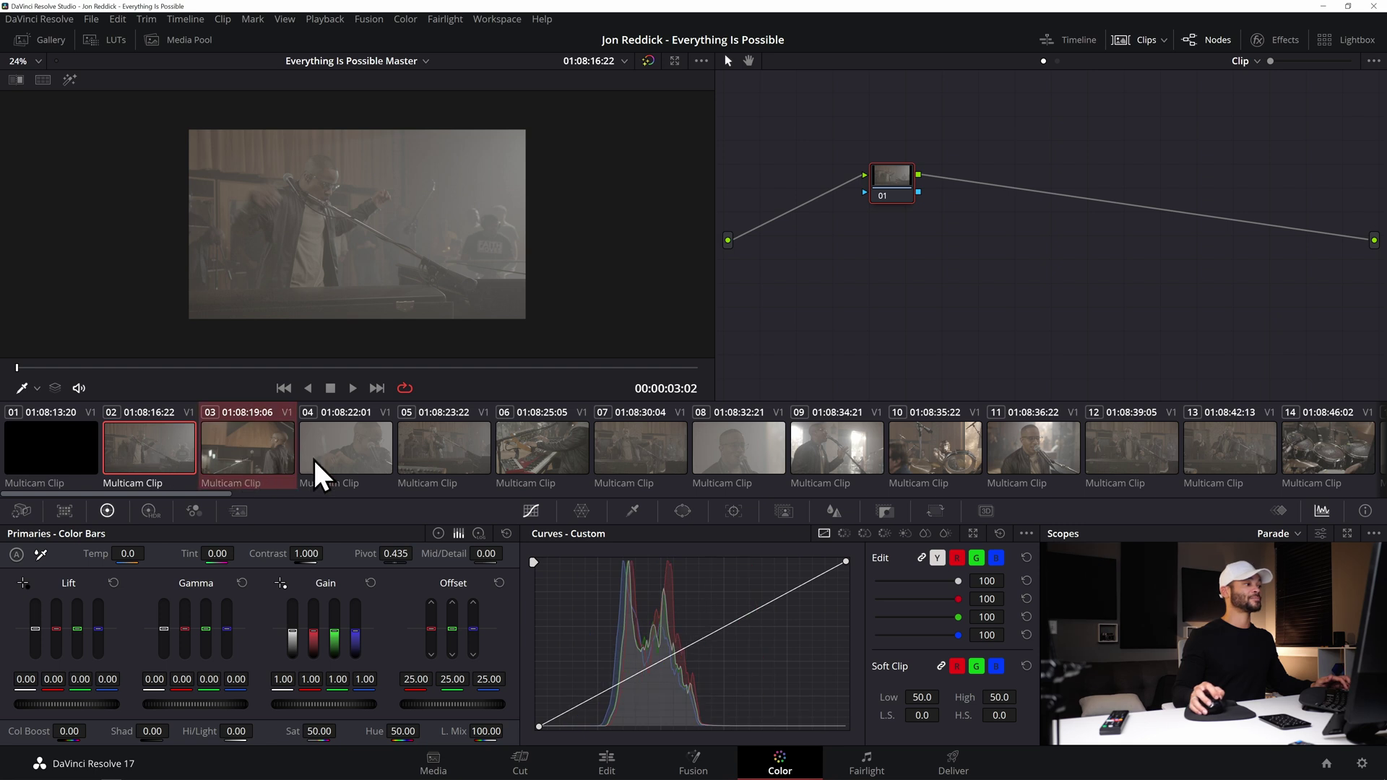
pyautogui.moveTo(479, 477); pyautogui.dragTo(1039, 471)
pyautogui.hscroll(5, 647, 448)
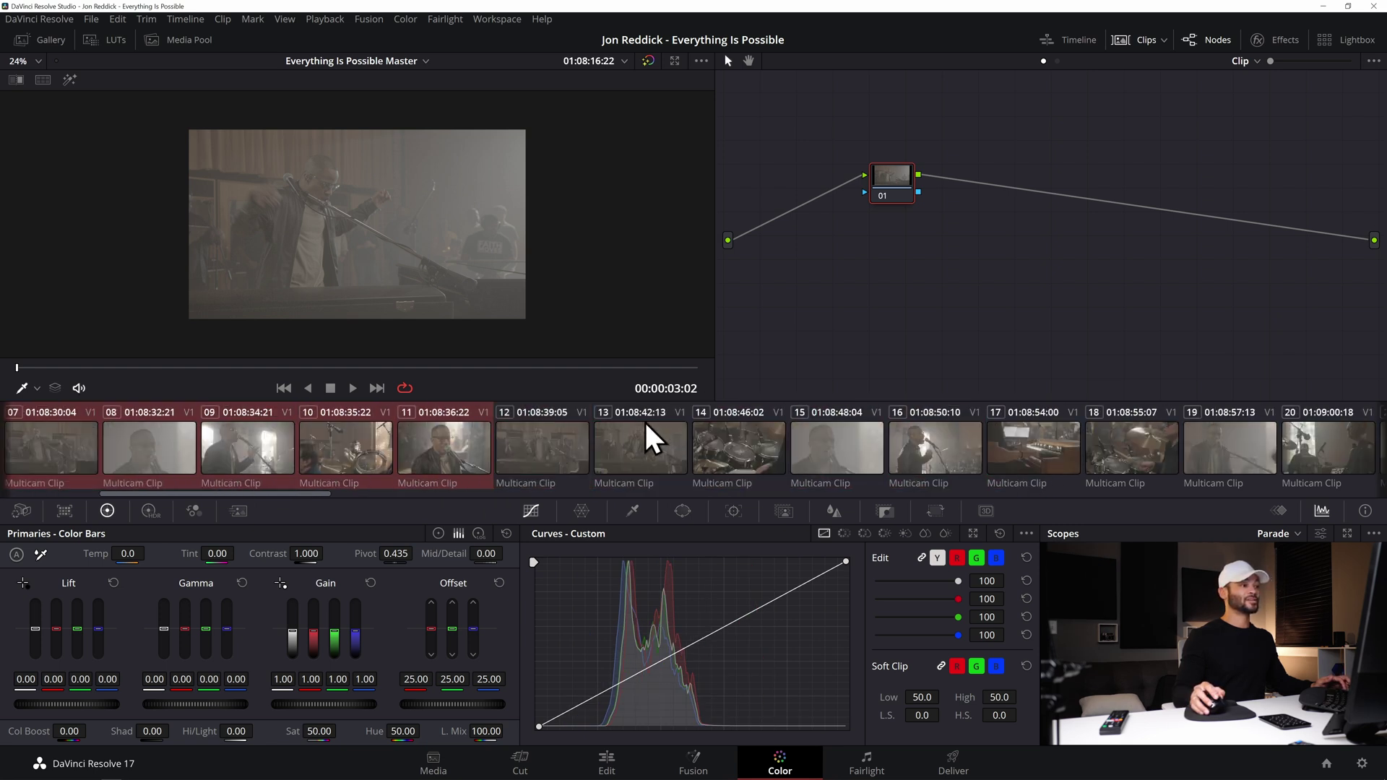
pyautogui.moveTo(573, 477); pyautogui.dragTo(1335, 474)
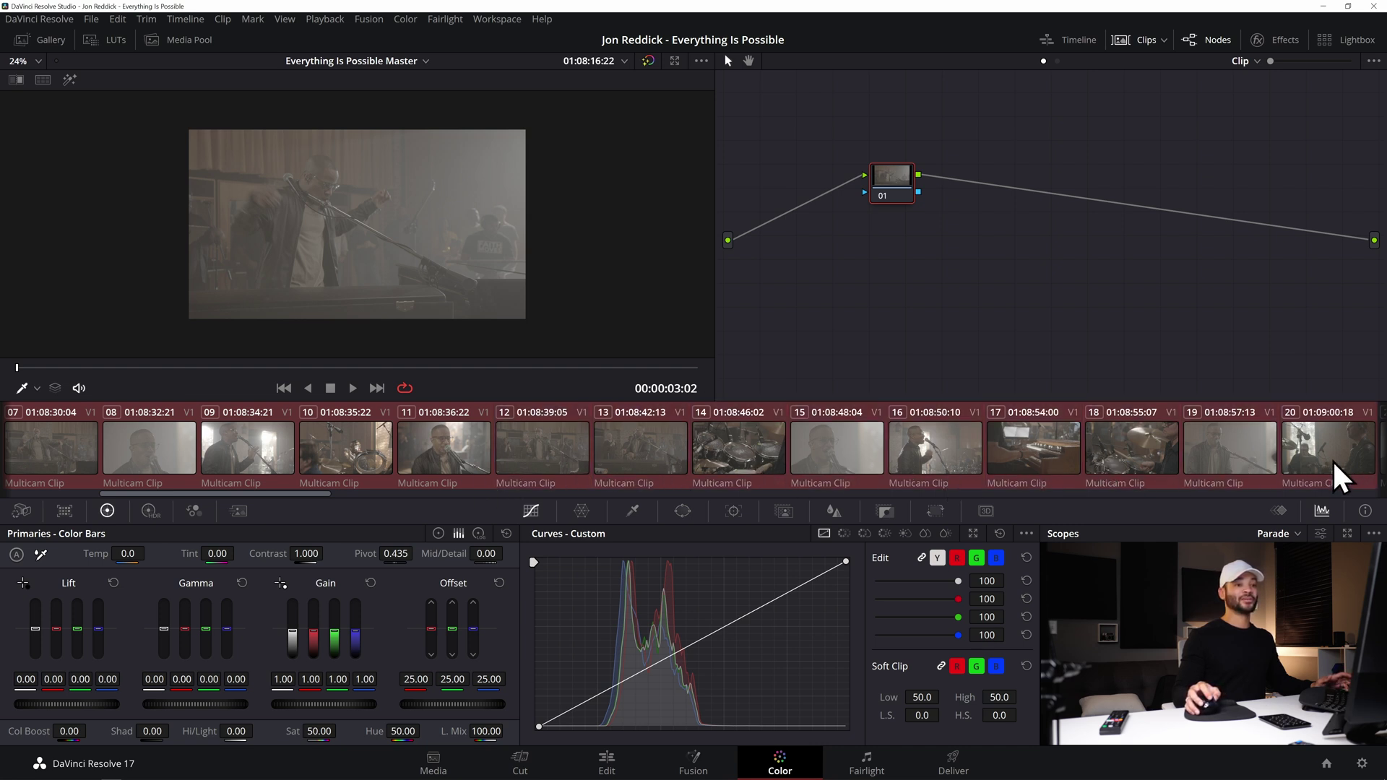
# Extend the clip selection through clips 26, 48 and 52, including clip 33.
pyautogui.hscroll(10, 1233, 471)
pyautogui.moveTo(229, 450); pyautogui.dragTo(981, 478)
pyautogui.hscroll(5, 654, 480)
pyautogui.hscroll(4, 899, 473)
pyautogui.hscroll(6, 1180, 453)
pyautogui.hscroll(6, 1283, 462)
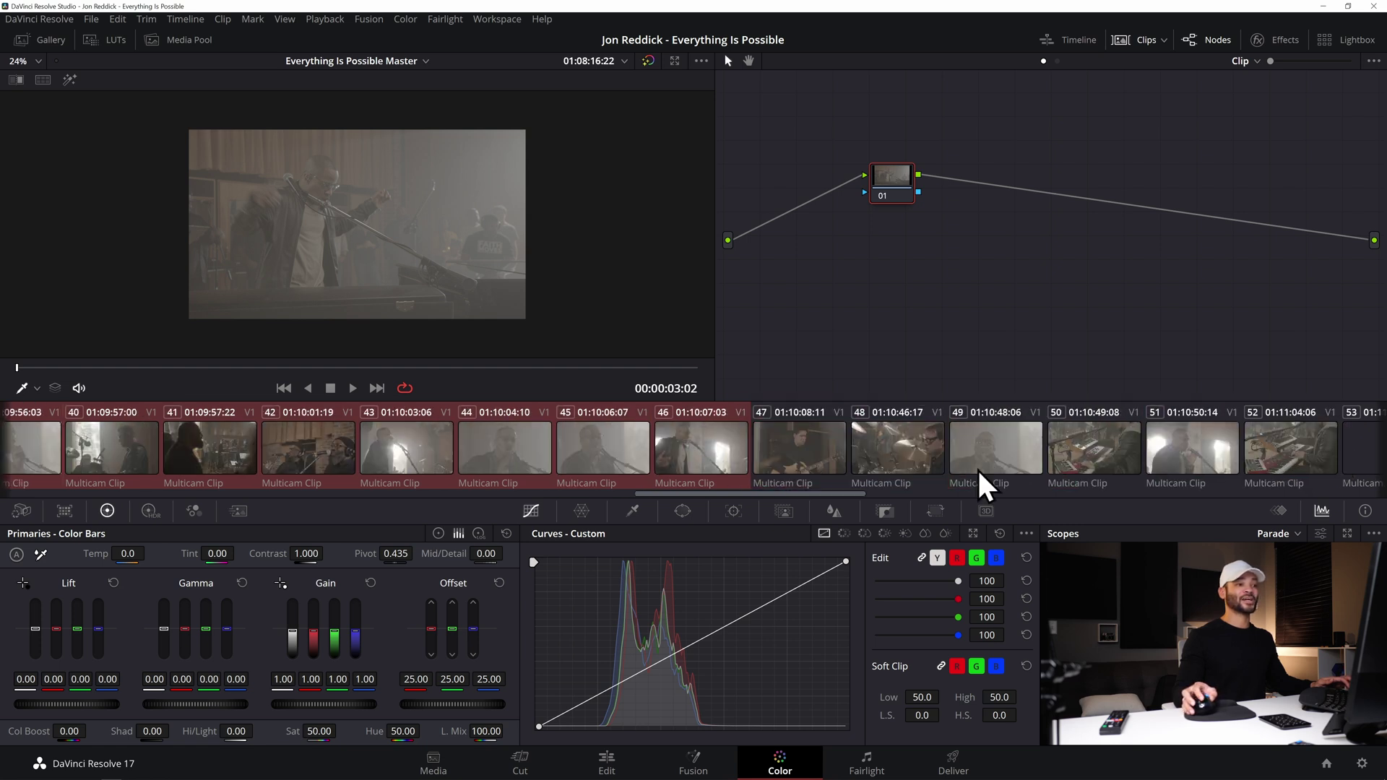
pyautogui.moveTo(767, 466); pyautogui.dragTo(932, 466)
pyautogui.moveTo(1012, 453); pyautogui.dragTo(1315, 466)
pyautogui.hscroll(6, 1160, 474)
pyautogui.moveTo(1163, 473); pyautogui.dragTo(687, 463)
pyautogui.hscroll(-20, 687, 463)
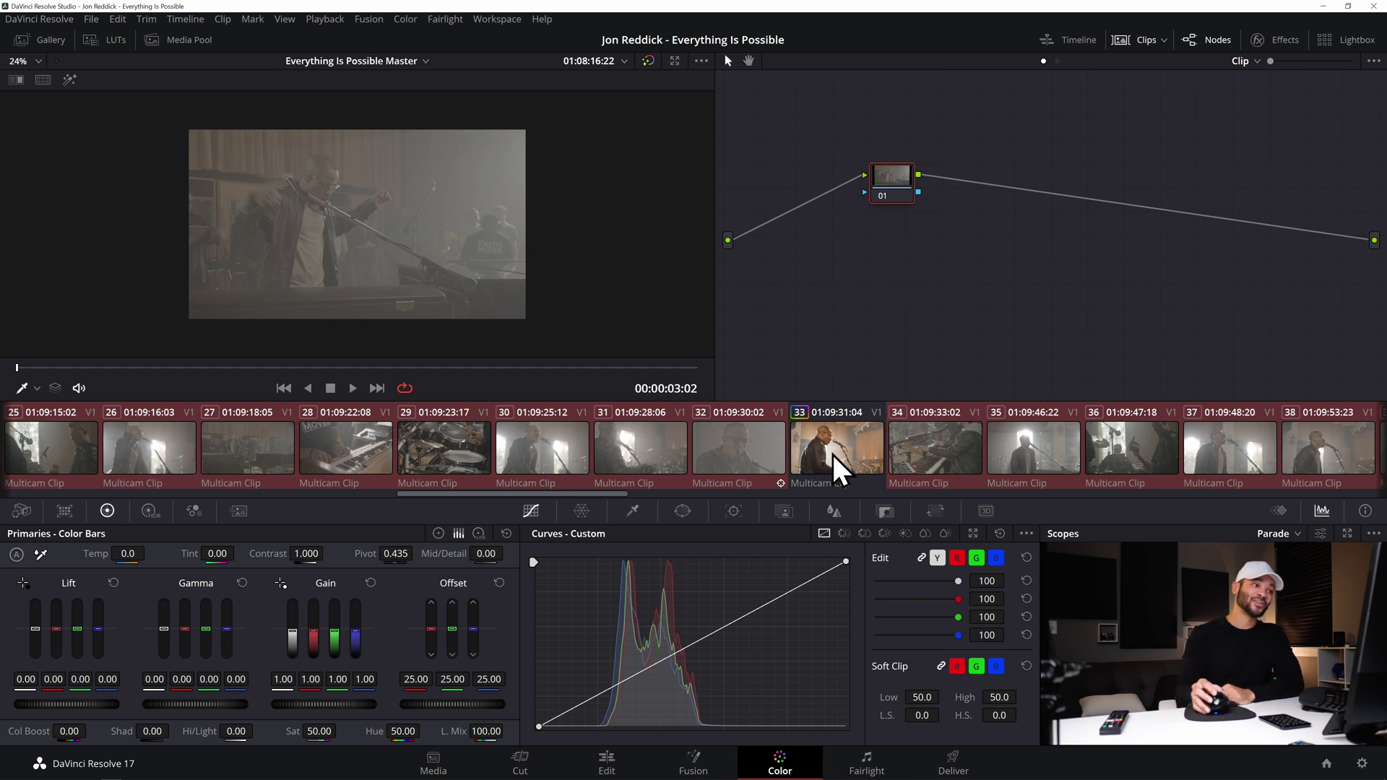
# Copy clip 33's two-node Gen 5 LUT grade onto all selected clips with a middle-click.
pyautogui.middleClick(836, 463)
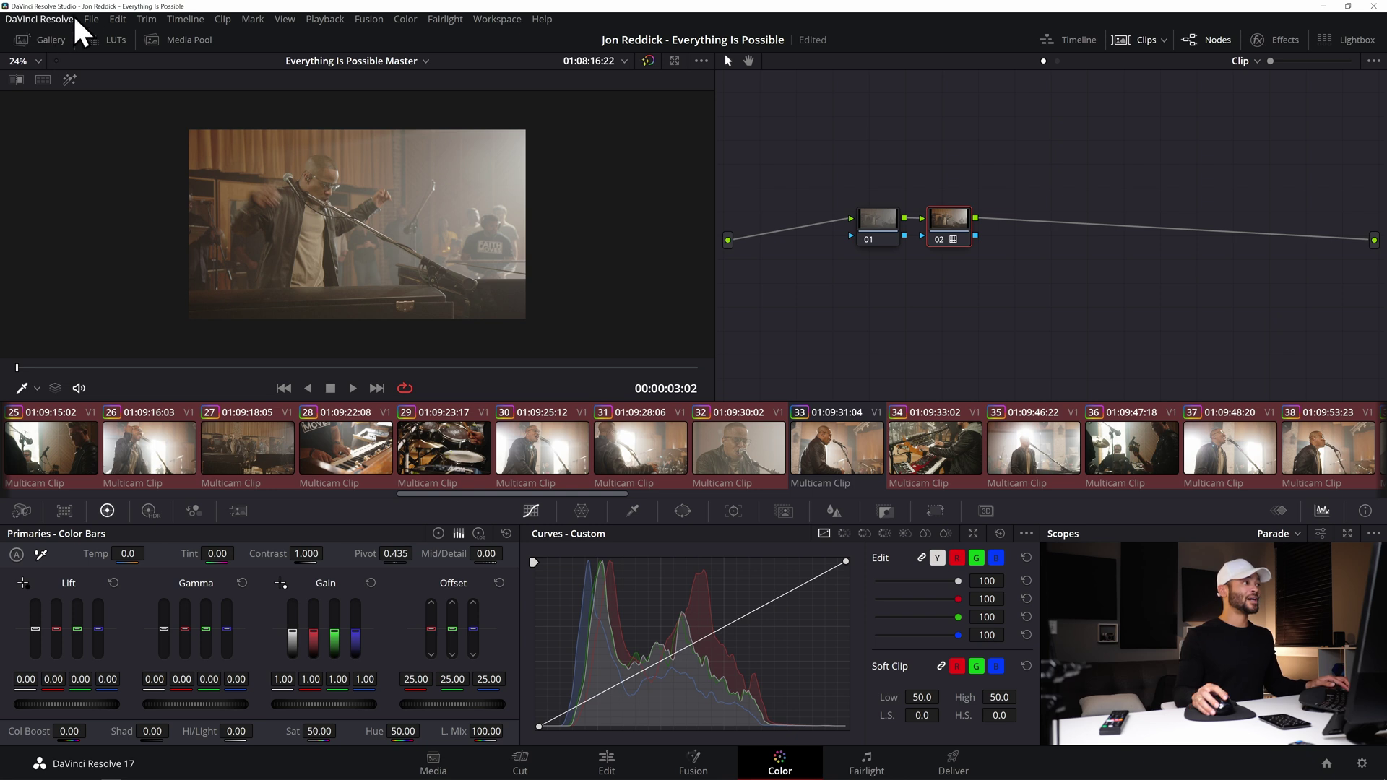
pyautogui.rightClick(836, 452)
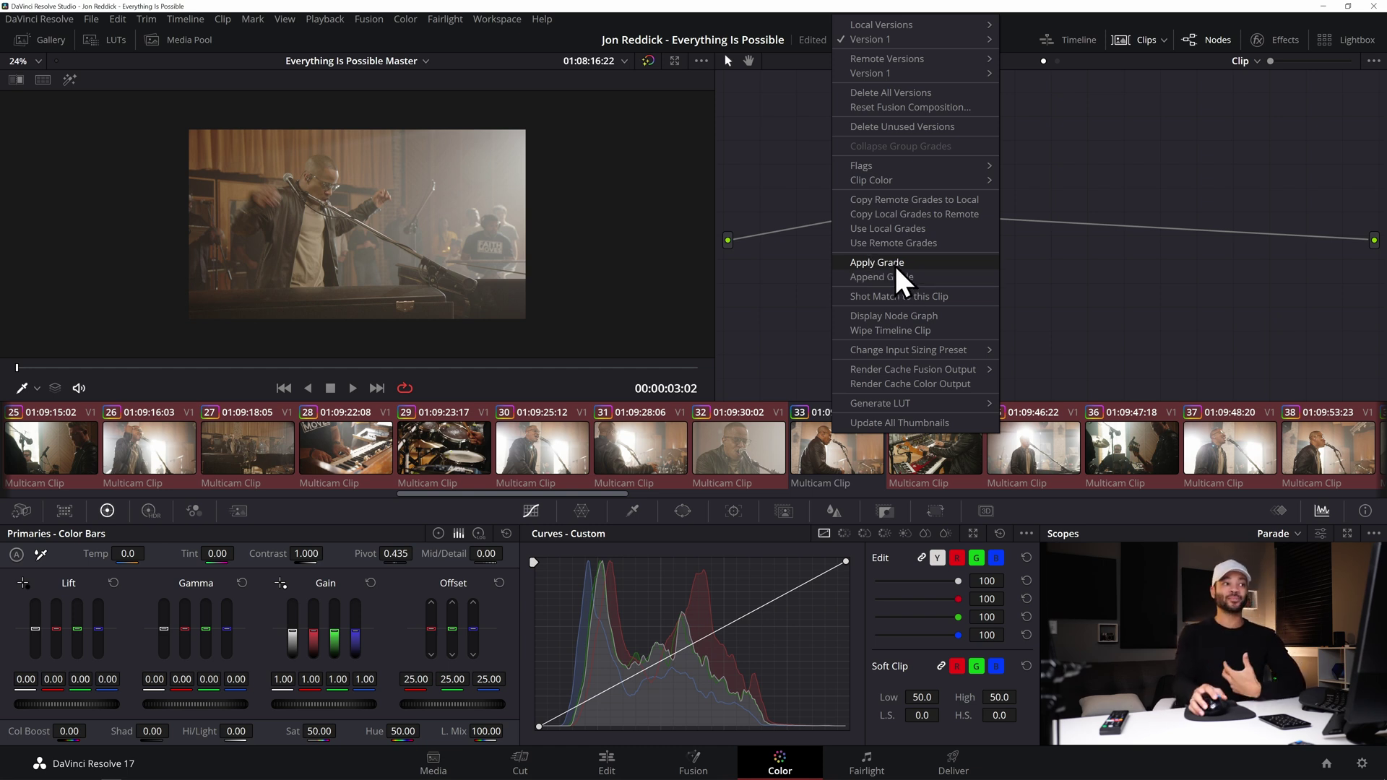
pyautogui.click(1091, 249)
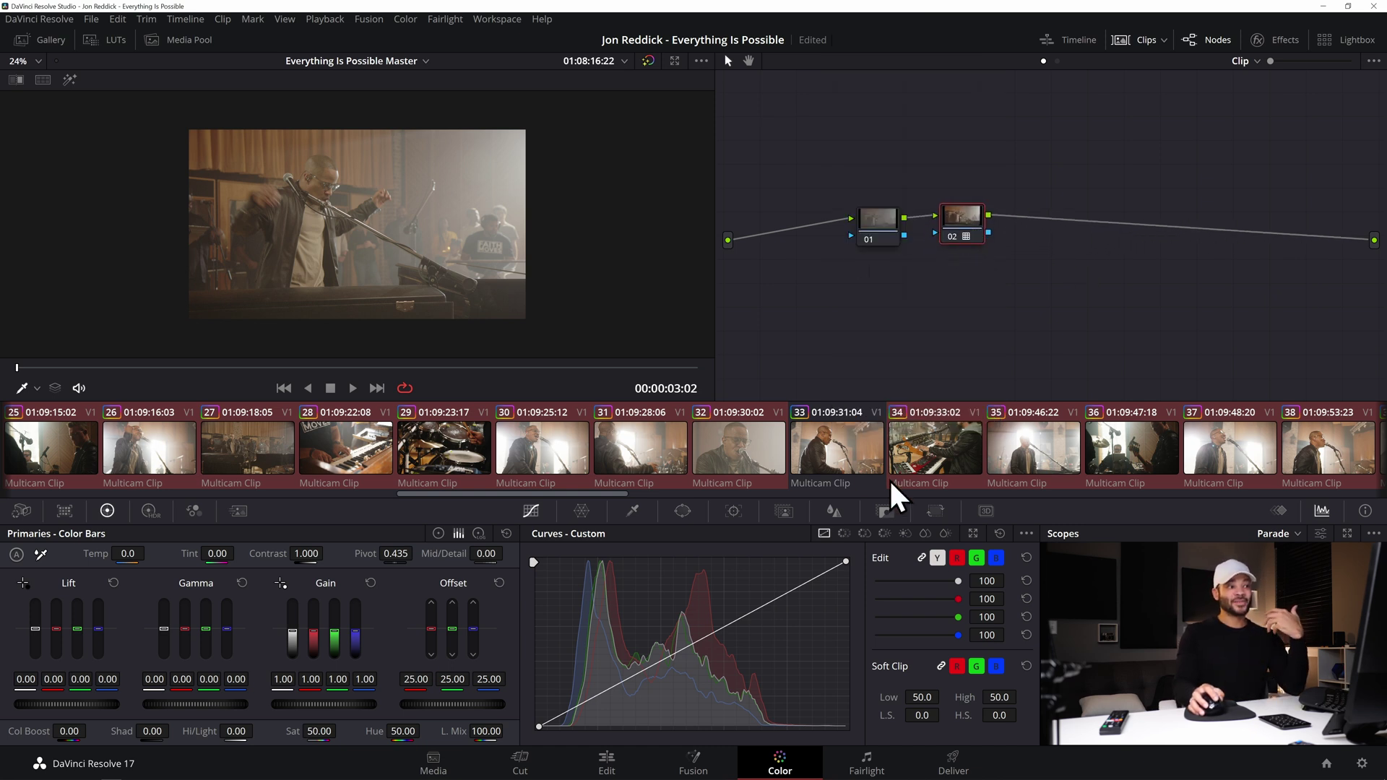
pyautogui.click(860, 477)
# Check clip 32's copied grade, node 01 feeding LUT node 02, nudging node 01 left.
pyautogui.click(746, 455)
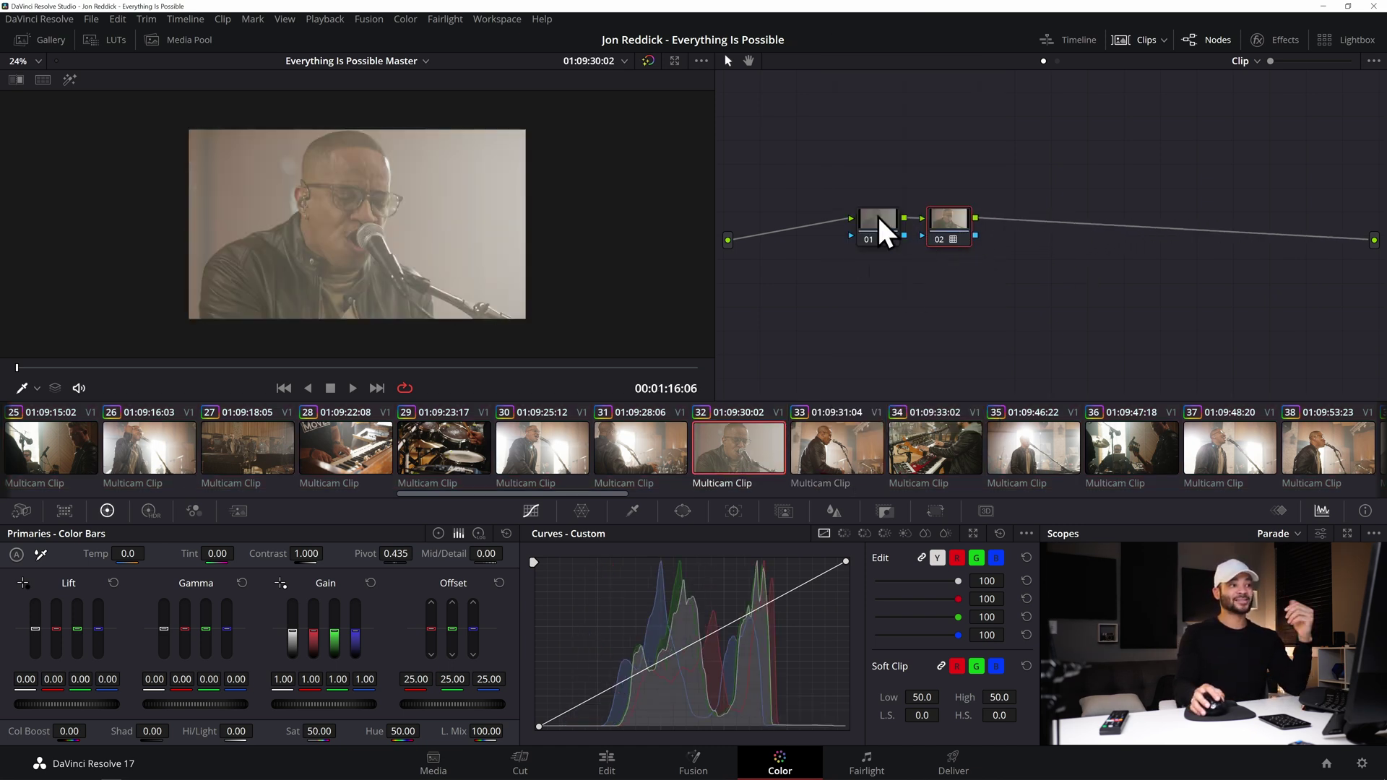
pyautogui.moveTo(889, 226); pyautogui.dragTo(859, 243)
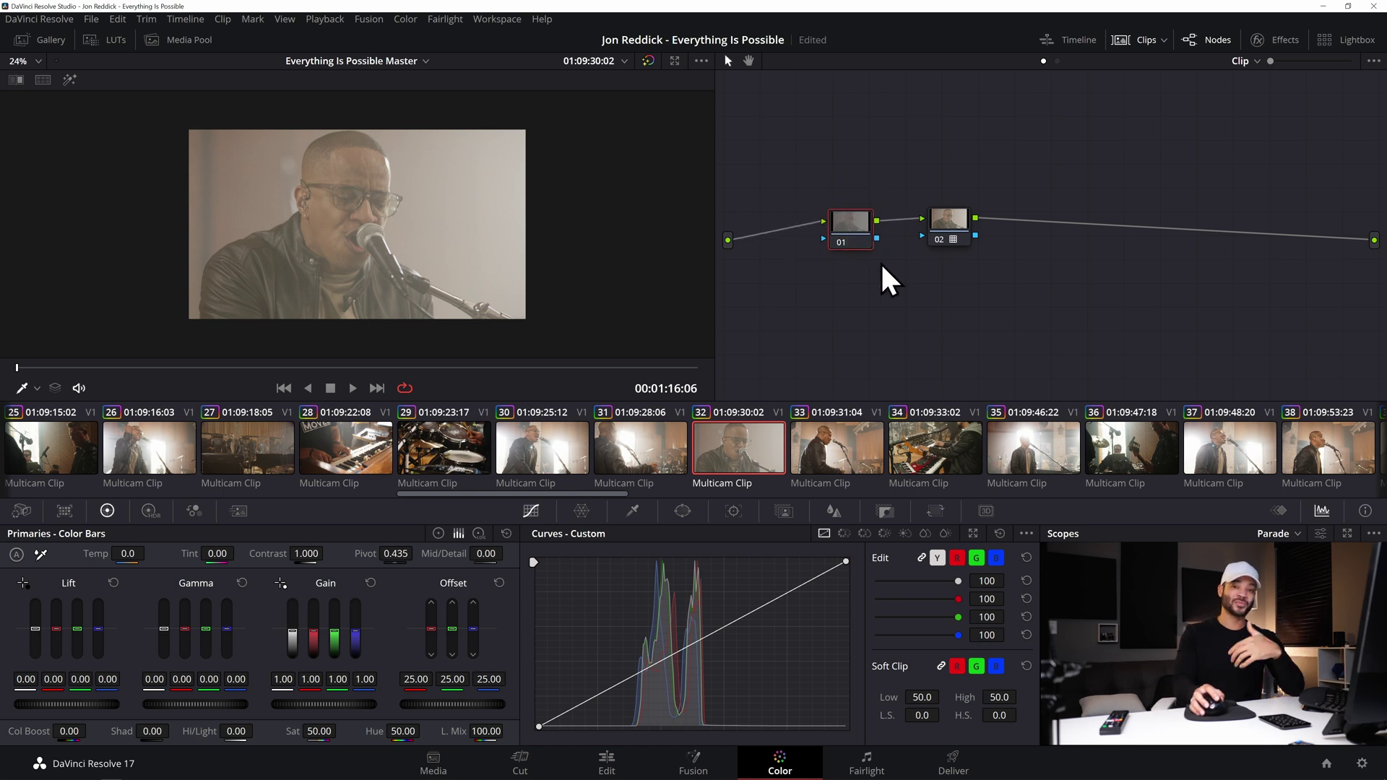